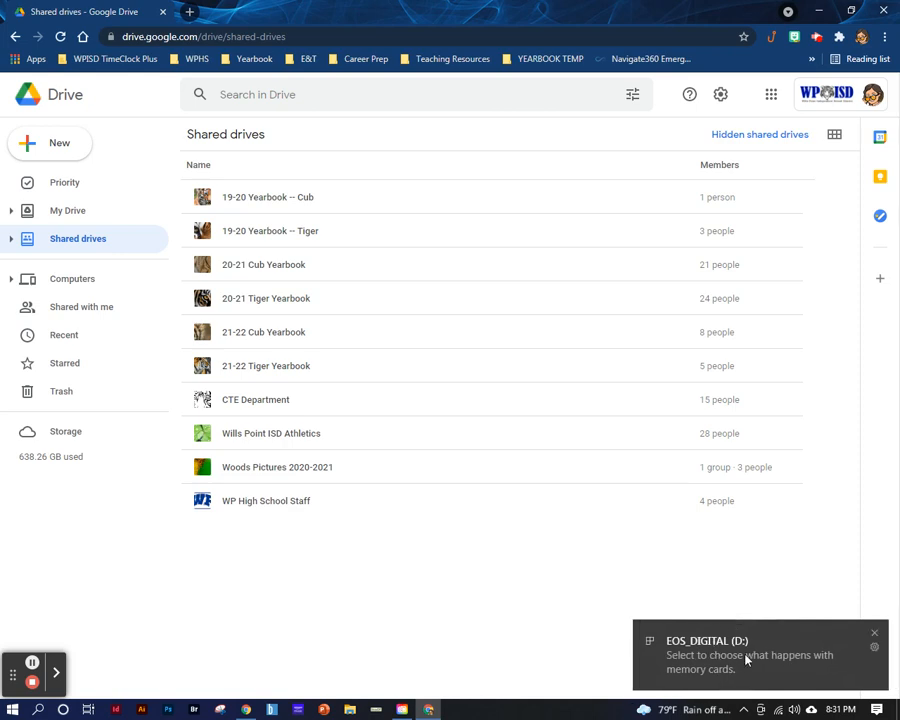
- Open the EOS_DIGITAL (D:) memory card in File Explorer and arrange its window side by side with the Google Drive window
{"action": "left_click", "coordinate": [709, 661]}
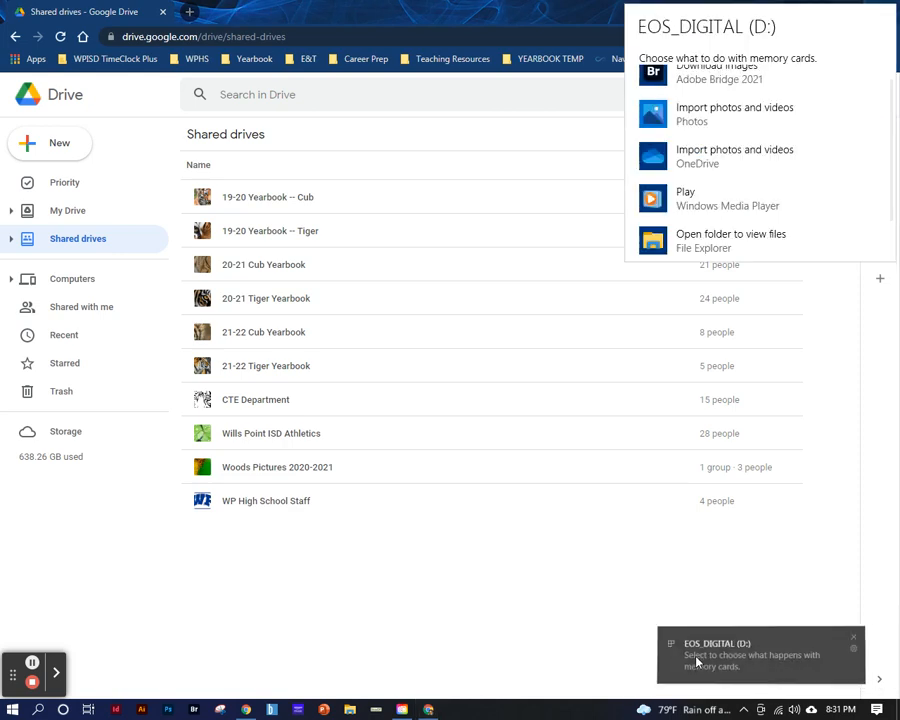
{"action": "left_click", "coordinate": [711, 242]}
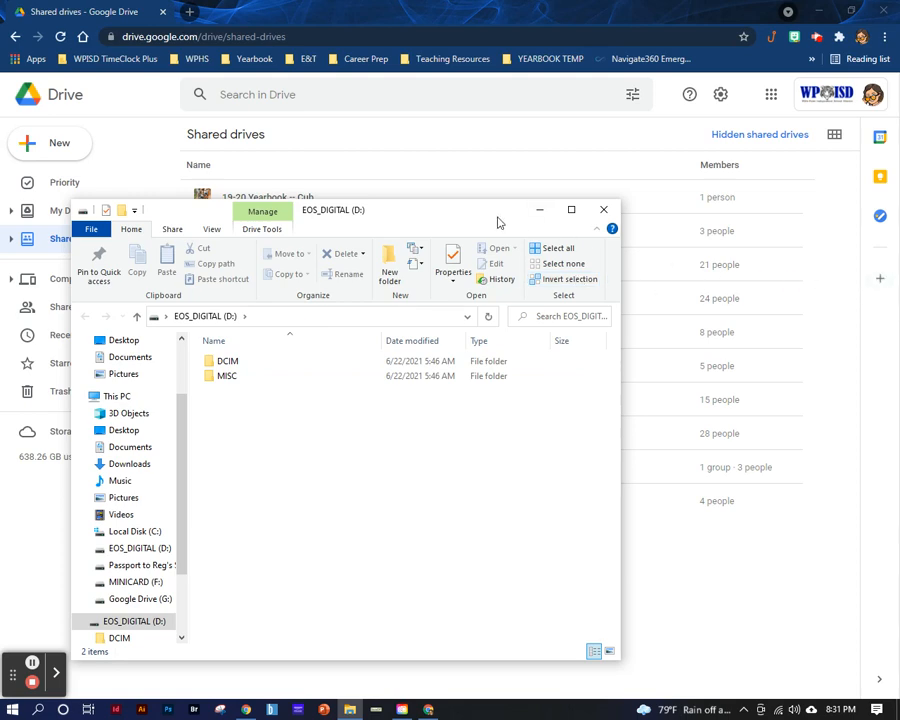
{"action": "mouse_move", "coordinate": [487, 217]}
{"action": "left_mouse_down"}
{"action": "mouse_move", "coordinate": [220, 235]}
{"action": "mouse_move", "coordinate": [3, 198]}
{"action": "mouse_move", "coordinate": [474, 219]}
{"action": "left_mouse_up"}
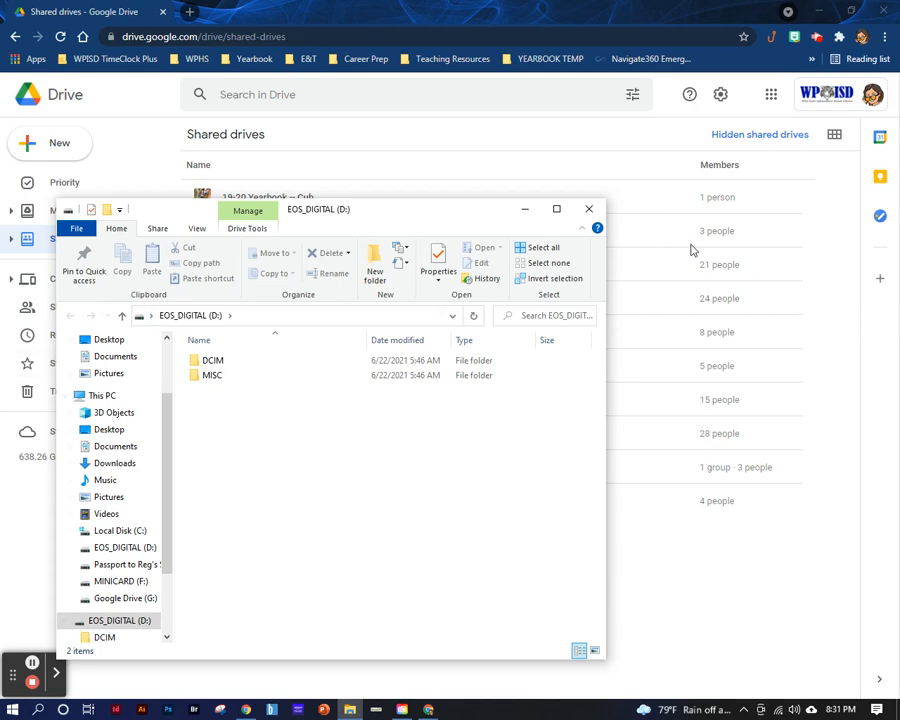
{"action": "left_click_drag", "start_coordinate": [380, 217], "coordinate": [4, 255]}
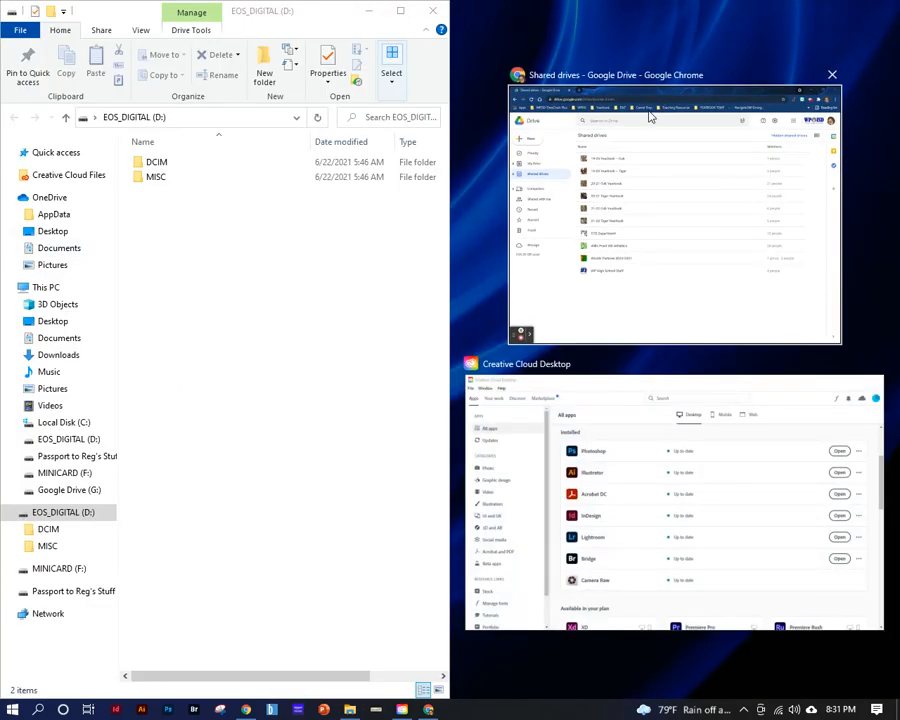
{"action": "left_click", "coordinate": [780, 97]}
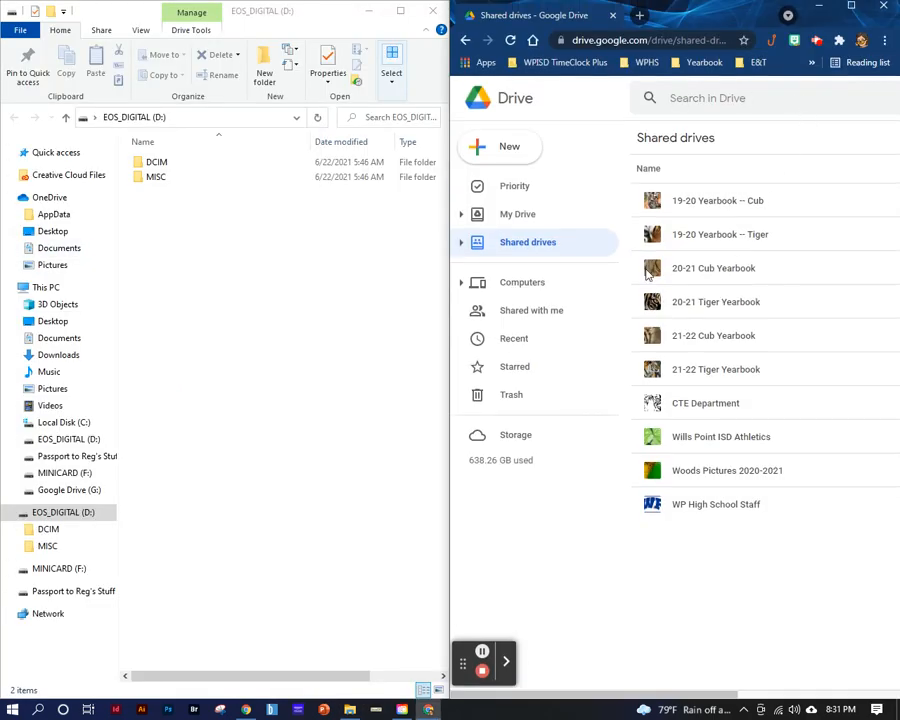
- Select the 21-22 Tiger Yearbook shared drive and open the memory card's DCIM > 100CANON photo folder
{"action": "left_click_drag", "start_coordinate": [630, 259], "coordinate": [560, 271]}
{"action": "left_click", "coordinate": [530, 252]}
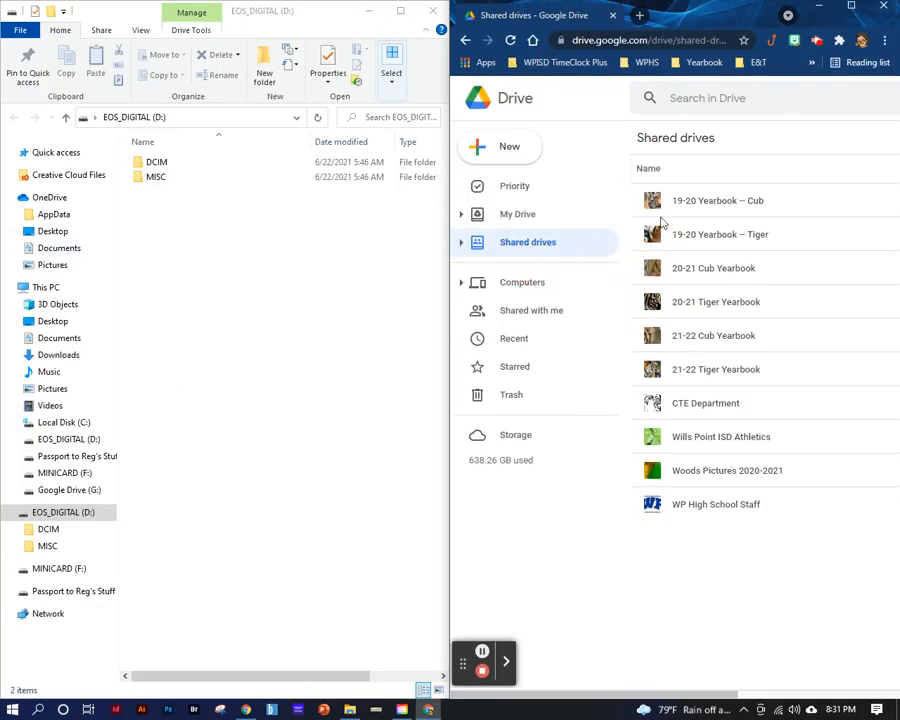
{"action": "left_click", "coordinate": [716, 372]}
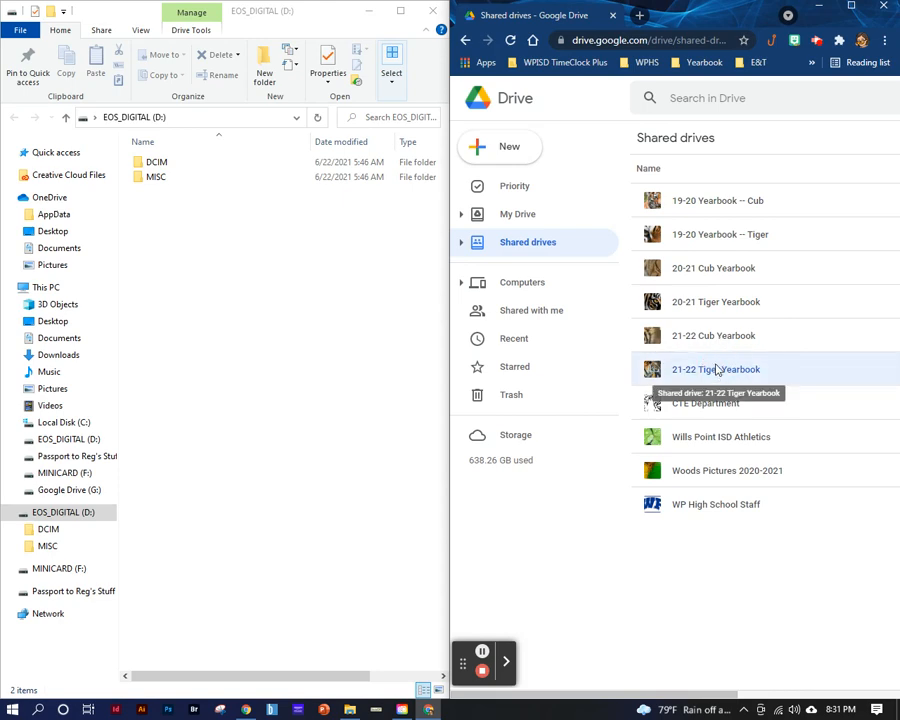
{"action": "double_click", "coordinate": [178, 166]}
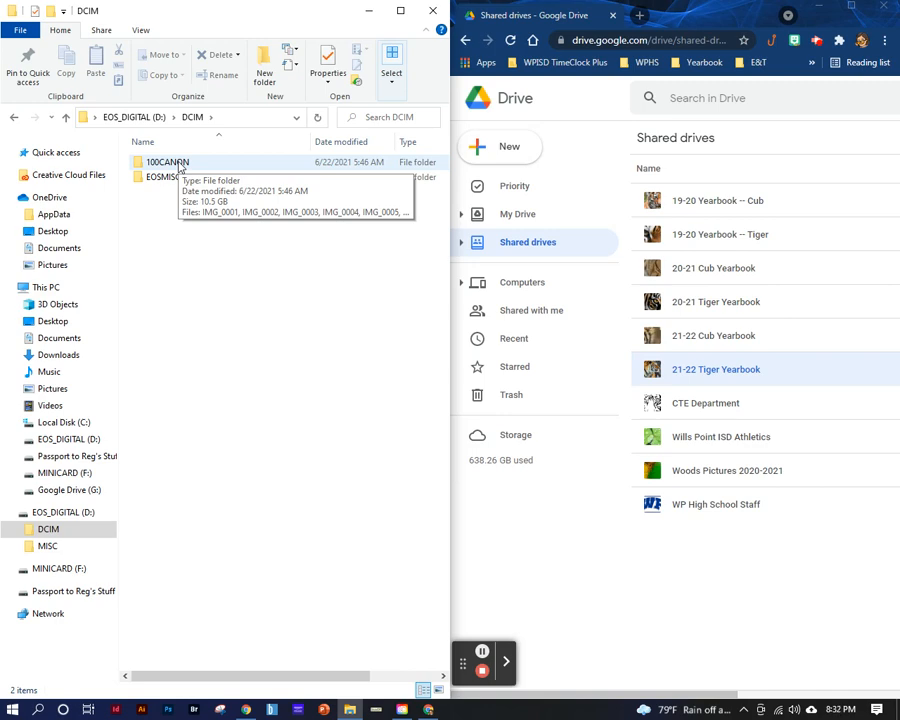
{"action": "double_click", "coordinate": [180, 165]}
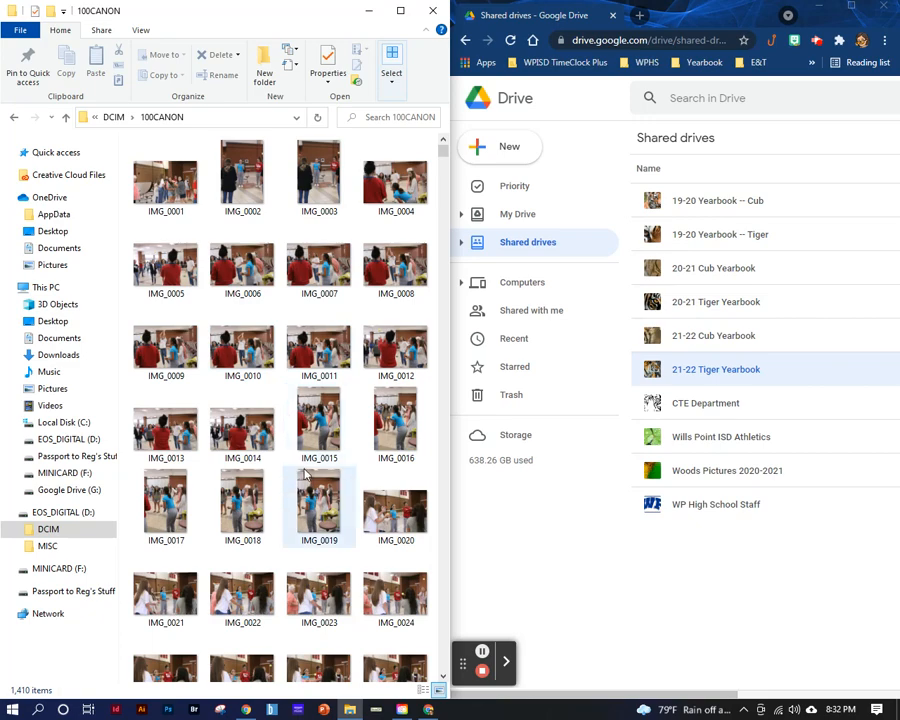
- Browse the photo thumbnails in the 100CANON folder to examine which events were photographed
{"action": "scroll", "coordinate": [312, 486], "scroll_direction": "down", "scroll_amount": 5}
{"action": "scroll", "coordinate": [314, 484], "scroll_direction": "down", "scroll_amount": 6}
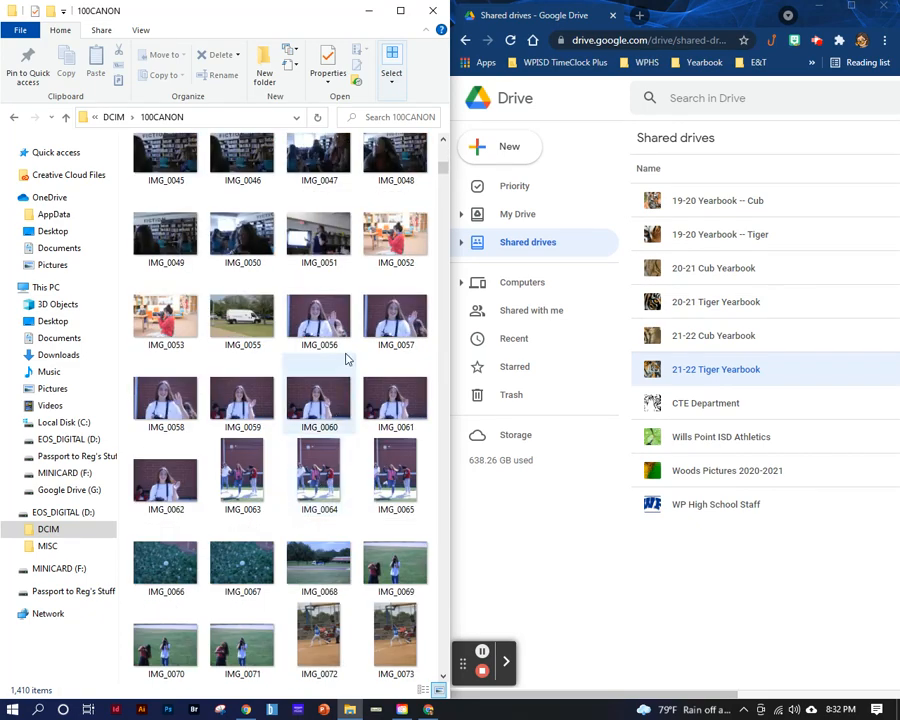
{"action": "scroll", "coordinate": [346, 359], "scroll_direction": "down", "scroll_amount": 6}
{"action": "scroll", "coordinate": [346, 359], "scroll_direction": "up", "scroll_amount": 8}
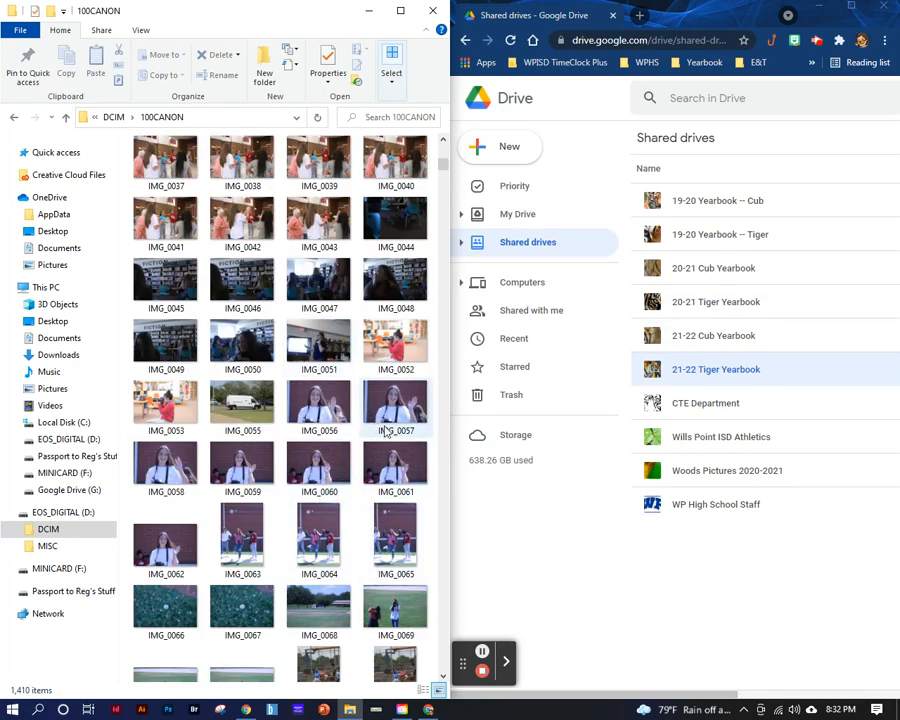
{"action": "scroll", "coordinate": [377, 513], "scroll_direction": "down", "scroll_amount": 3}
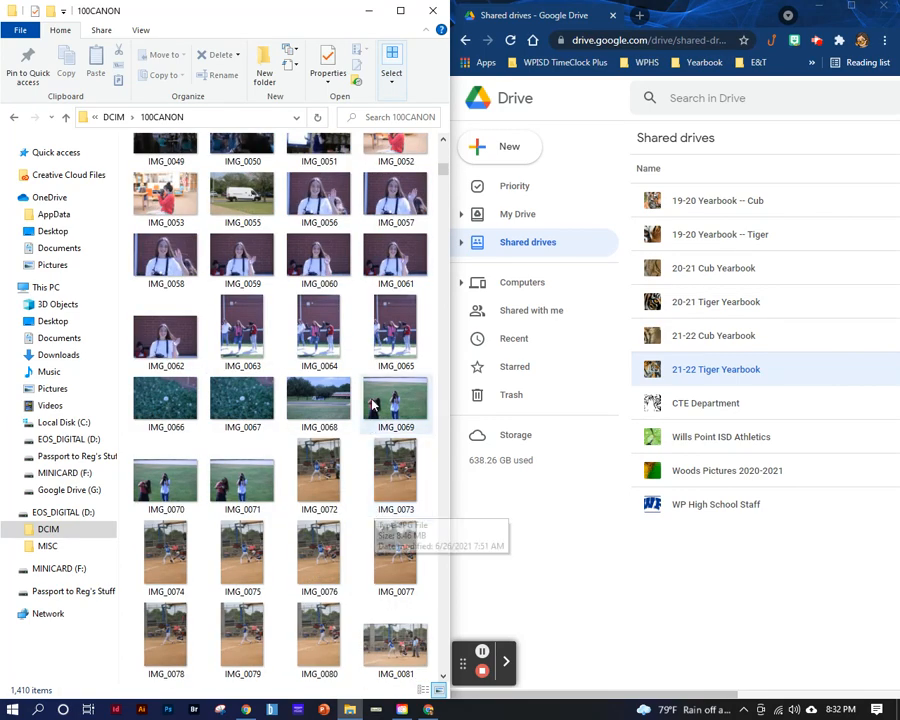
{"action": "left_click", "coordinate": [334, 473]}
{"action": "scroll", "coordinate": [372, 486], "scroll_direction": "down", "scroll_amount": 13}
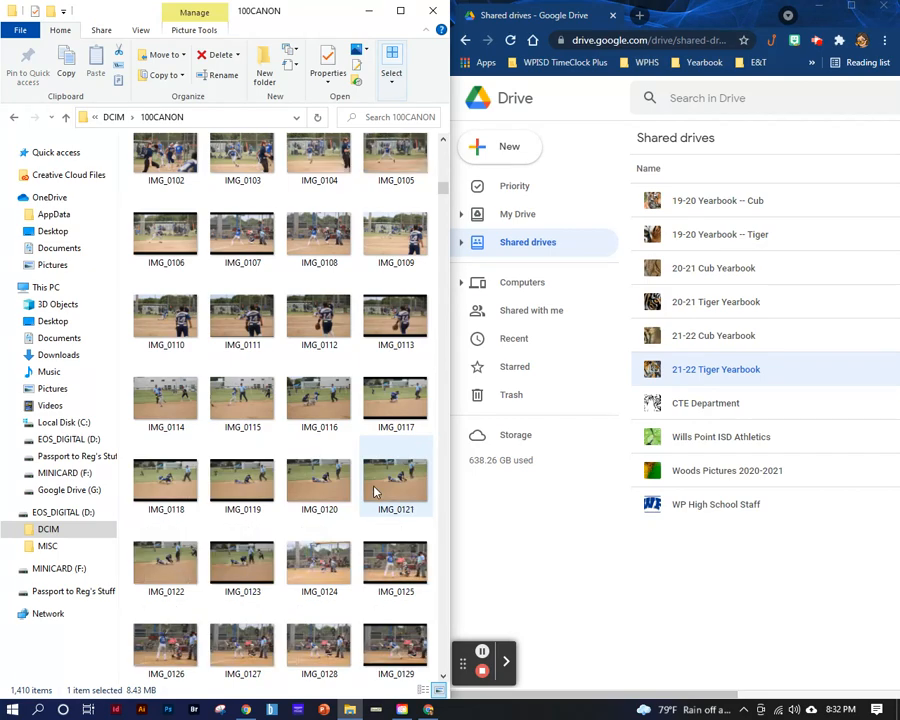
{"action": "scroll", "coordinate": [374, 488], "scroll_direction": "down", "scroll_amount": 15}
{"action": "scroll", "coordinate": [374, 486], "scroll_direction": "down", "scroll_amount": 12}
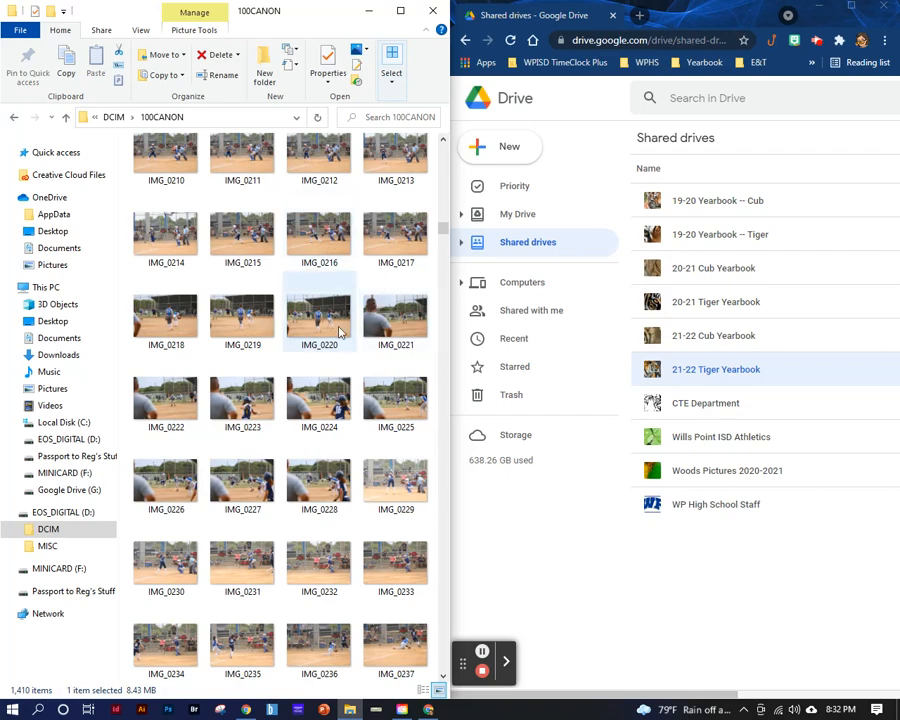
- Try the extra large icons view on the 100CANON photos and return the folder to large icons
{"action": "right_click", "coordinate": [260, 387]}
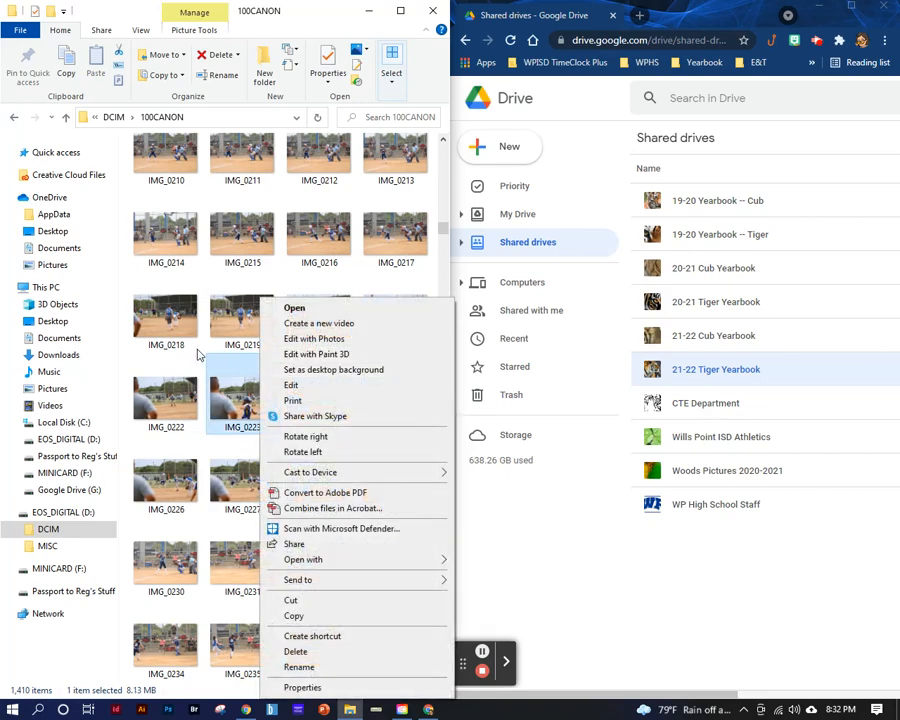
{"action": "left_click", "coordinate": [203, 354]}
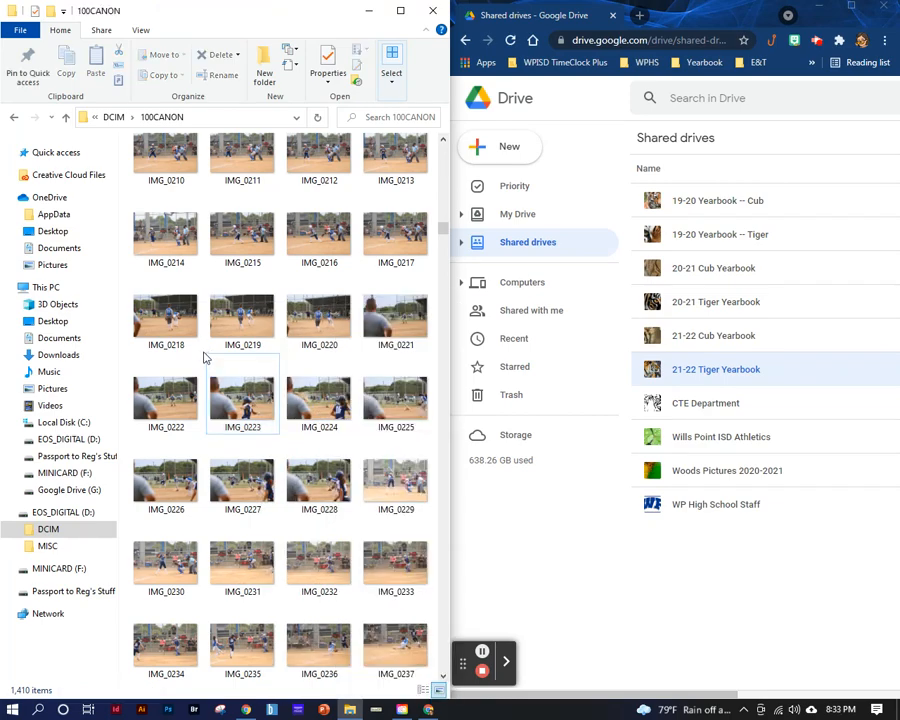
{"action": "right_click", "coordinate": [127, 361]}
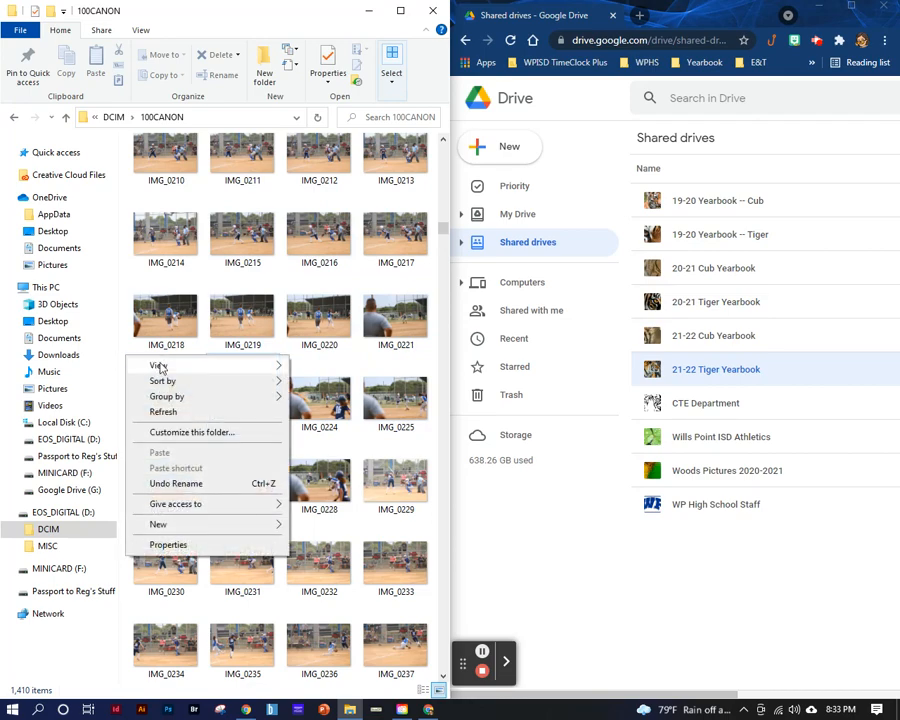
{"action": "mouse_move", "coordinate": [160, 367]}
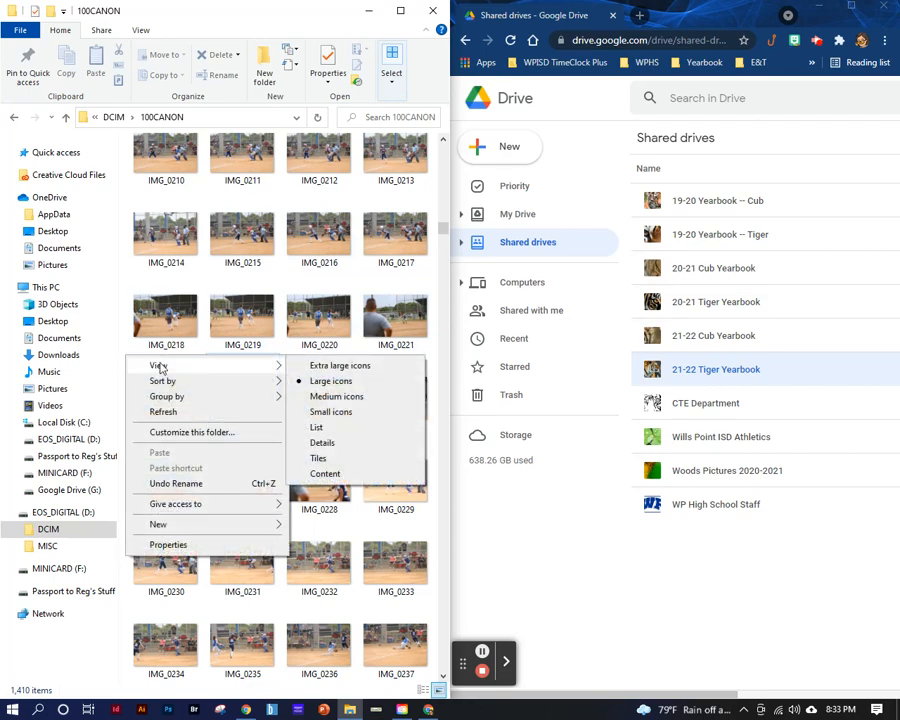
{"action": "left_click", "coordinate": [364, 369]}
{"action": "right_click", "coordinate": [364, 371]}
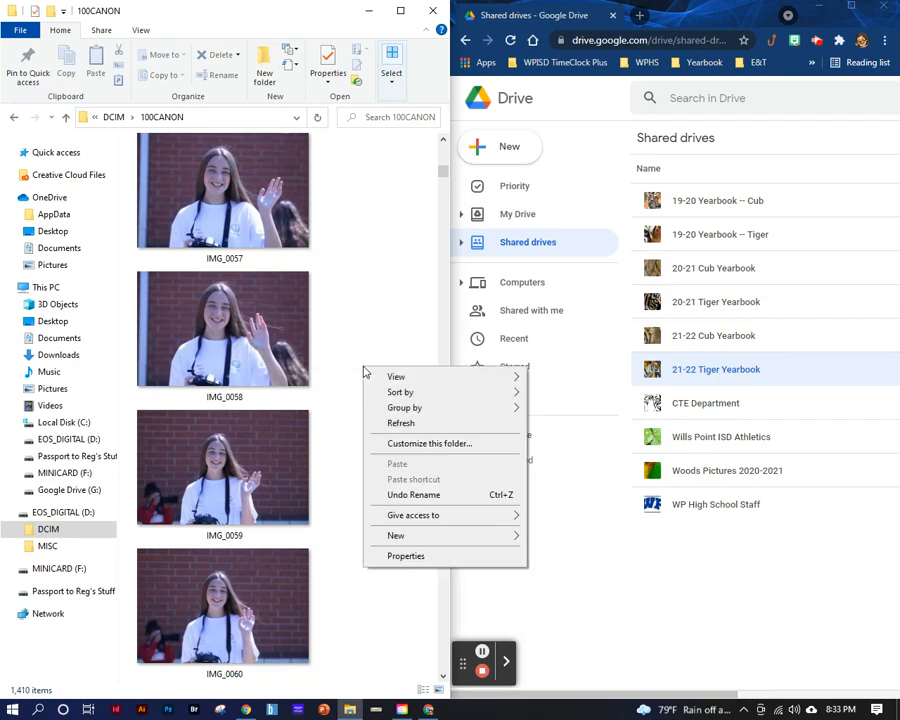
{"action": "mouse_move", "coordinate": [395, 376]}
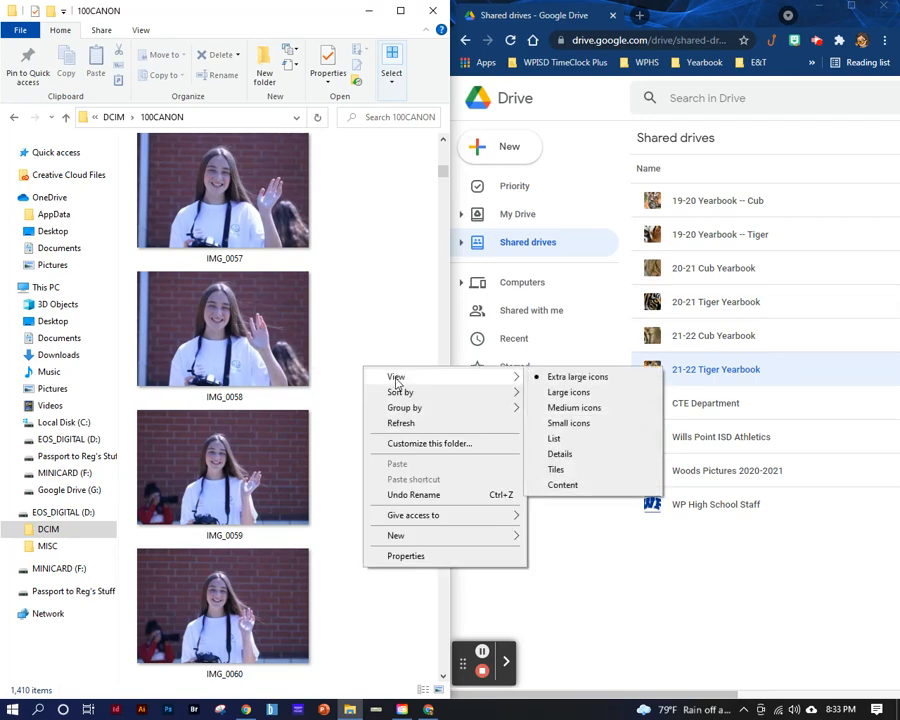
{"action": "left_click", "coordinate": [572, 394]}
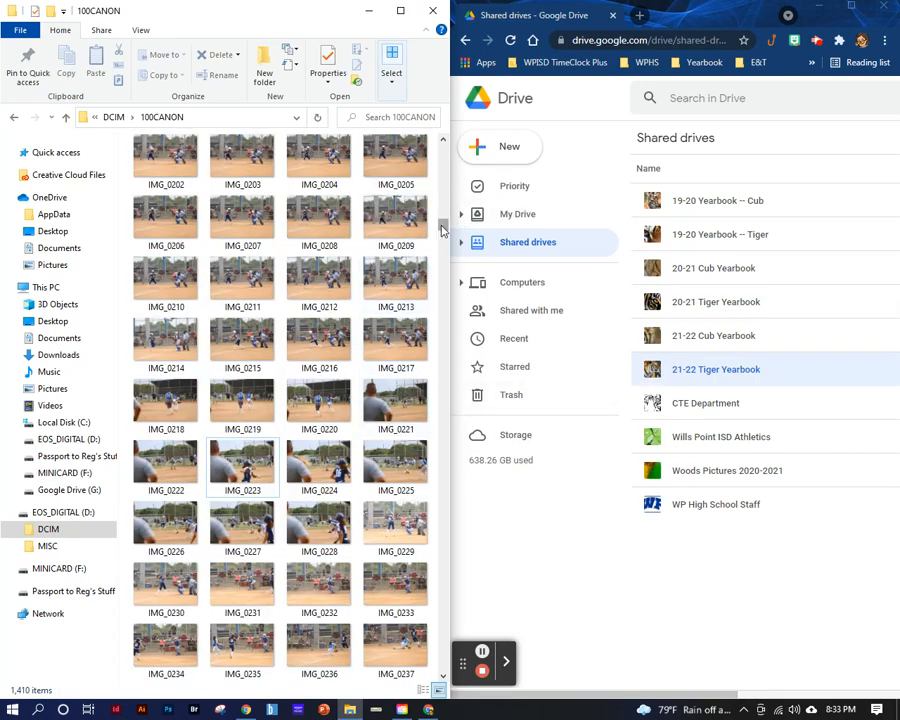
{"action": "left_click_drag", "start_coordinate": [443, 230], "coordinate": [442, 148]}
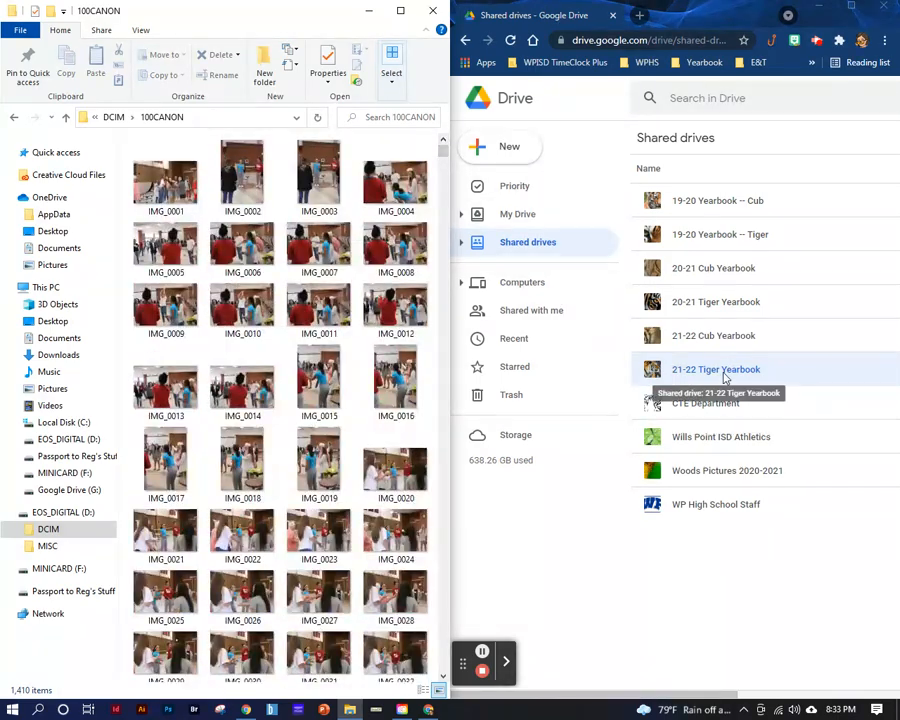
- Open the Summer folder in the 21-22 Tiger Yearbook shared drive and widen the Google Drive window
{"action": "left_click", "coordinate": [675, 369]}
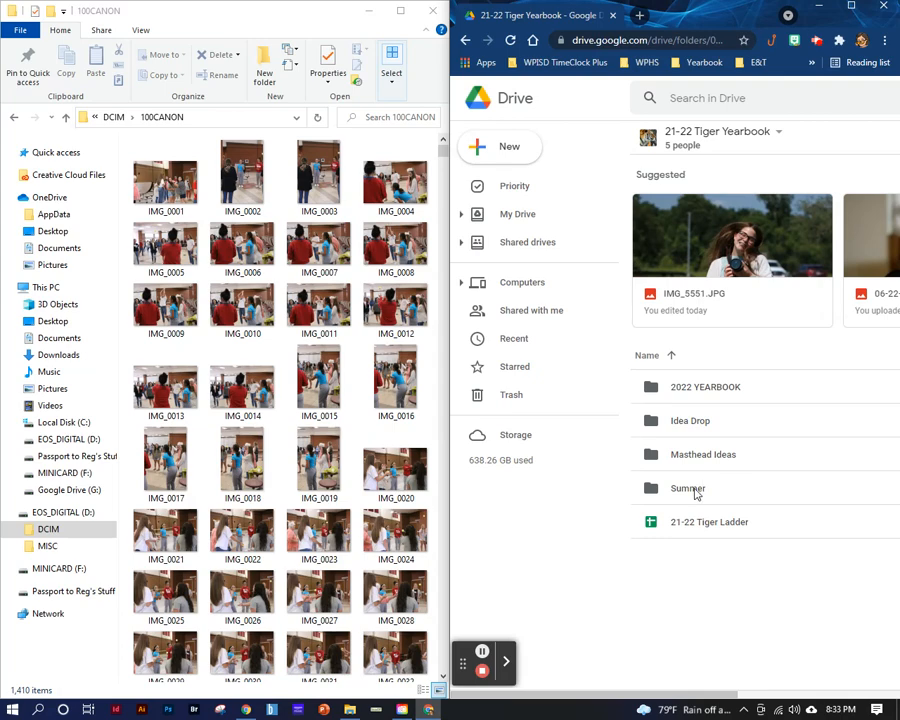
{"action": "left_click", "coordinate": [695, 490]}
{"action": "double_click", "coordinate": [695, 490]}
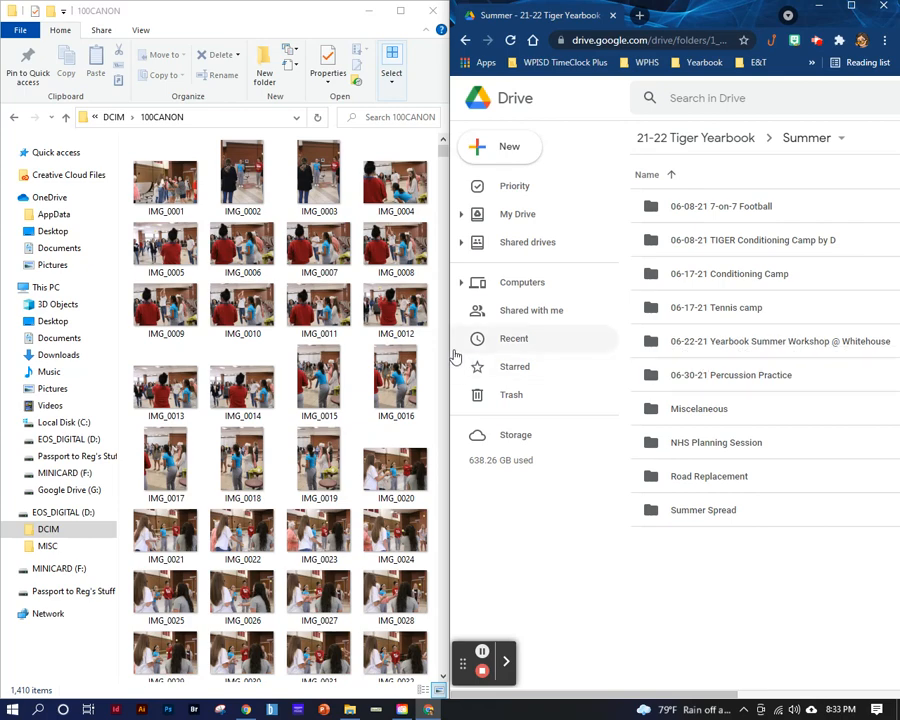
{"action": "left_click_drag", "start_coordinate": [448, 344], "coordinate": [234, 347]}
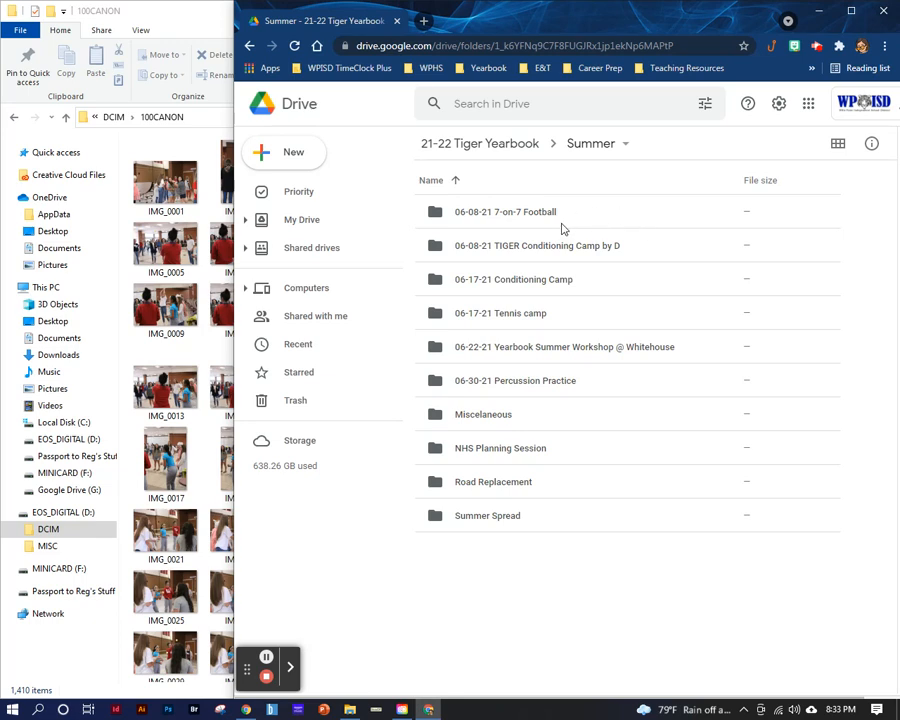
- Look inside the 06-22-21 Yearbook Summer Workshop @ Whitehouse folder and return to the Summer folder
{"action": "double_click", "coordinate": [533, 349]}
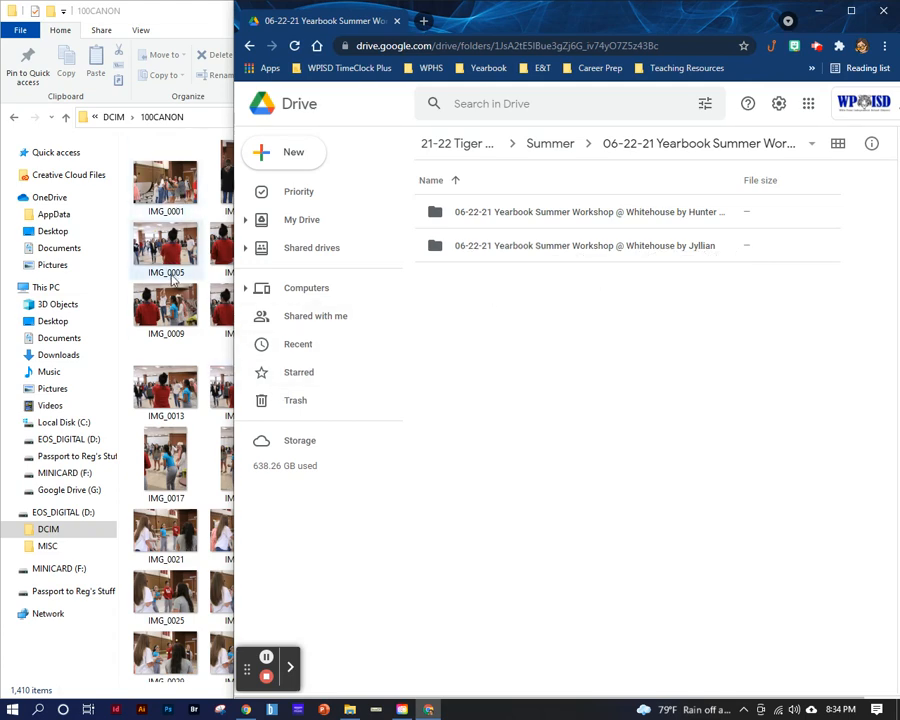
{"action": "left_click", "coordinate": [694, 320]}
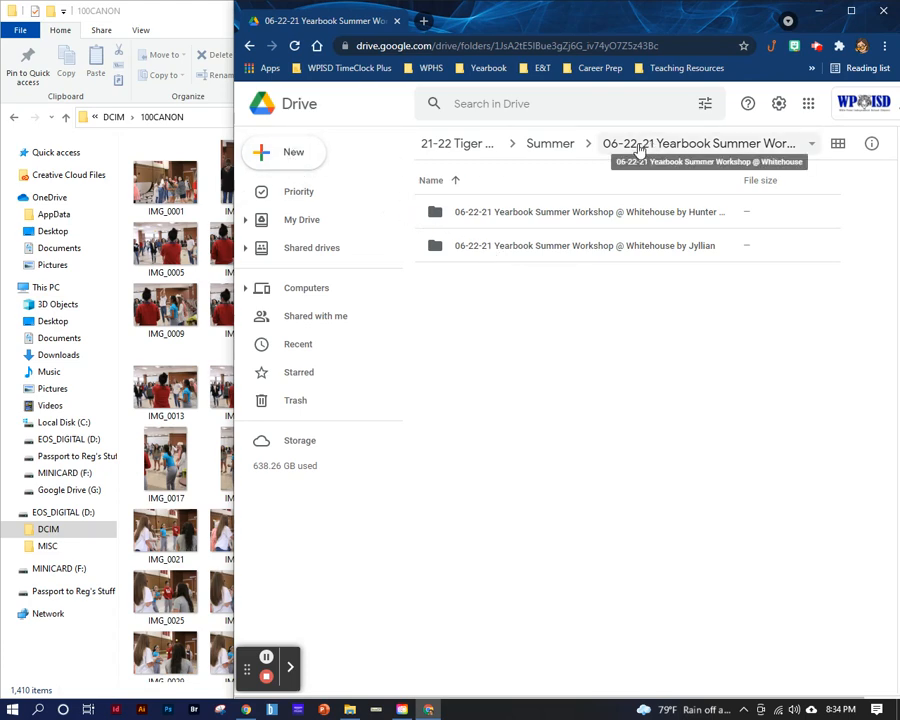
{"action": "left_click", "coordinate": [556, 144]}
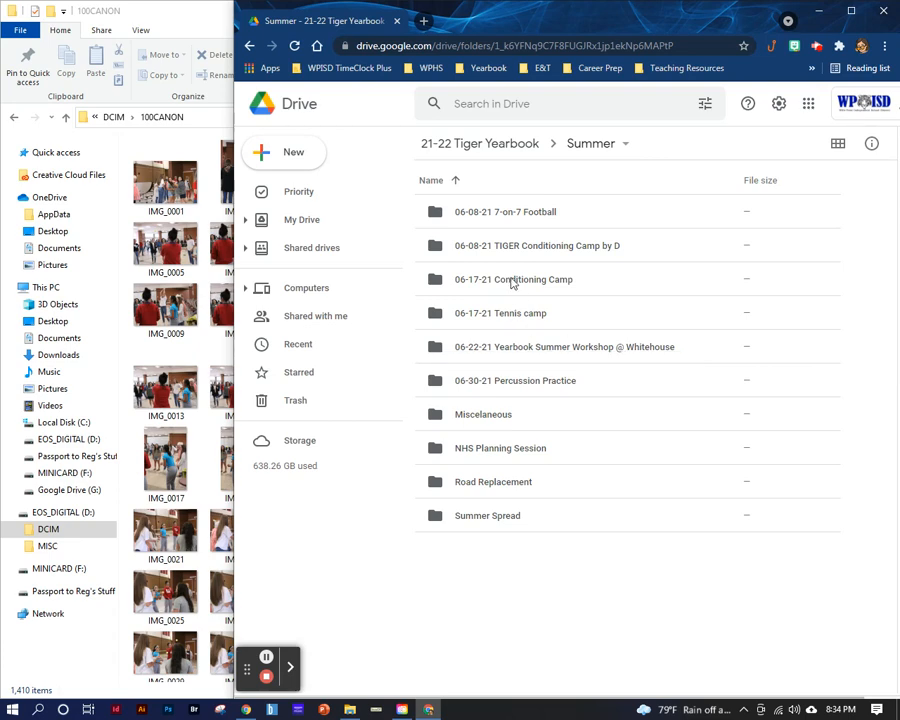
- Start a new folder inside Summer and enter the name "08-15-21 FB V v Terrell"
{"action": "left_click", "coordinate": [297, 156]}
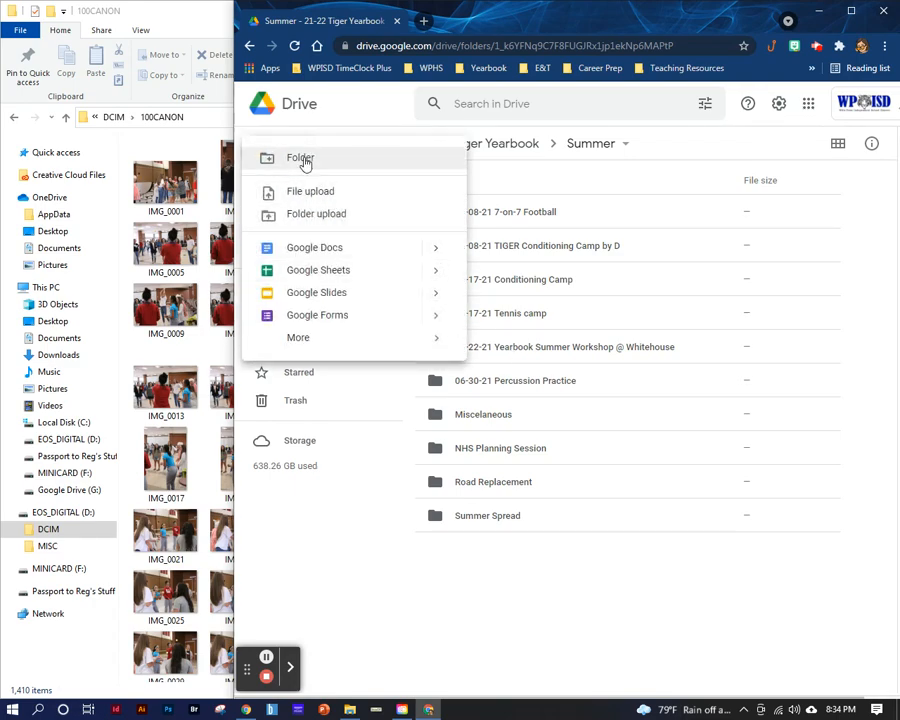
{"action": "left_click", "coordinate": [302, 159]}
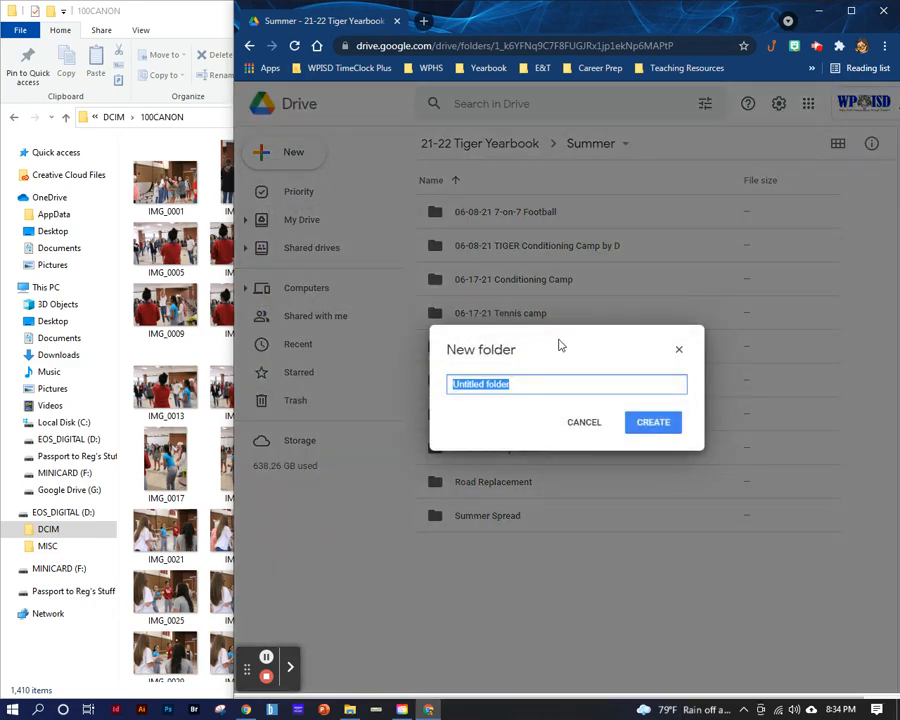
{"action": "type", "text": "08"}
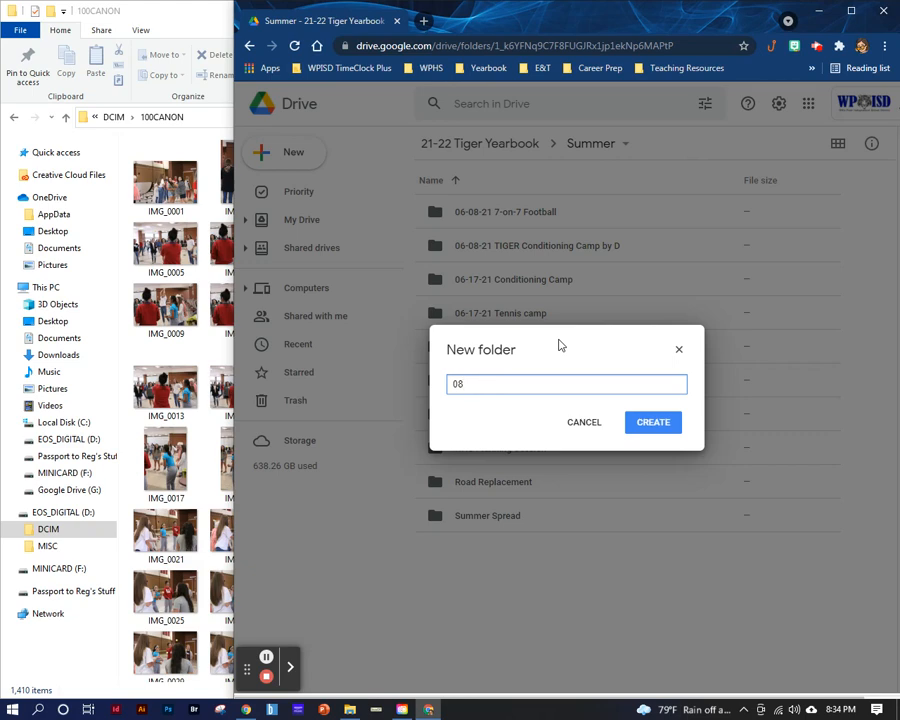
{"action": "type", "text": "-15-21 FB"}
{"action": "type", "text": "V v"}
{"action": "key", "text": "BackSpace"}
{"action": "key", "text": "BackSpace"}
{"action": "key", "text": "BackSpace"}
{"action": "key", "text": "BackSpace"}
{"action": "type", "text": "JV"}
{"action": "key", "text": "BackSpace"}
{"action": "key", "text": "BackSpace"}
{"action": "type", "text": "8B"}
{"action": "key", "text": "BackSpace"}
{"action": "key", "text": "BackSpace"}
{"action": "type", "text": "V v Terrell"}
- Try adding "by D" to the new folder's name, remove it again and cancel the folder's creation
{"action": "type", "text": "by D"}
{"action": "key", "text": "BackSpace"}
{"action": "key", "text": "BackSpace"}
{"action": "key", "text": "BackSpace"}
{"action": "key", "text": "BackSpace"}
{"action": "left_click", "coordinate": [494, 384], "text": "shift"}
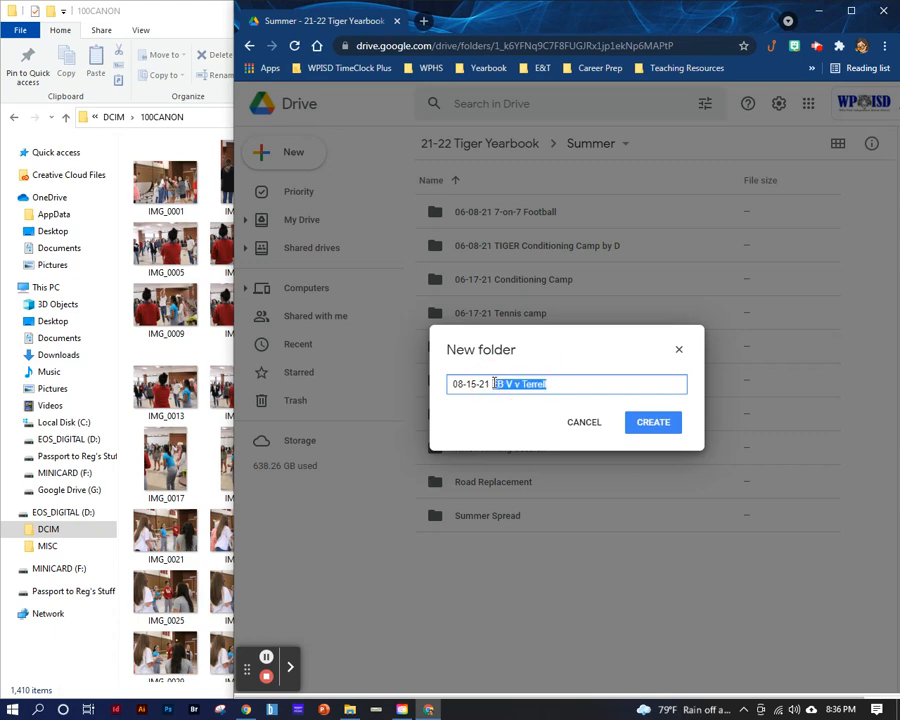
{"action": "left_click_drag", "start_coordinate": [588, 388], "coordinate": [428, 388]}
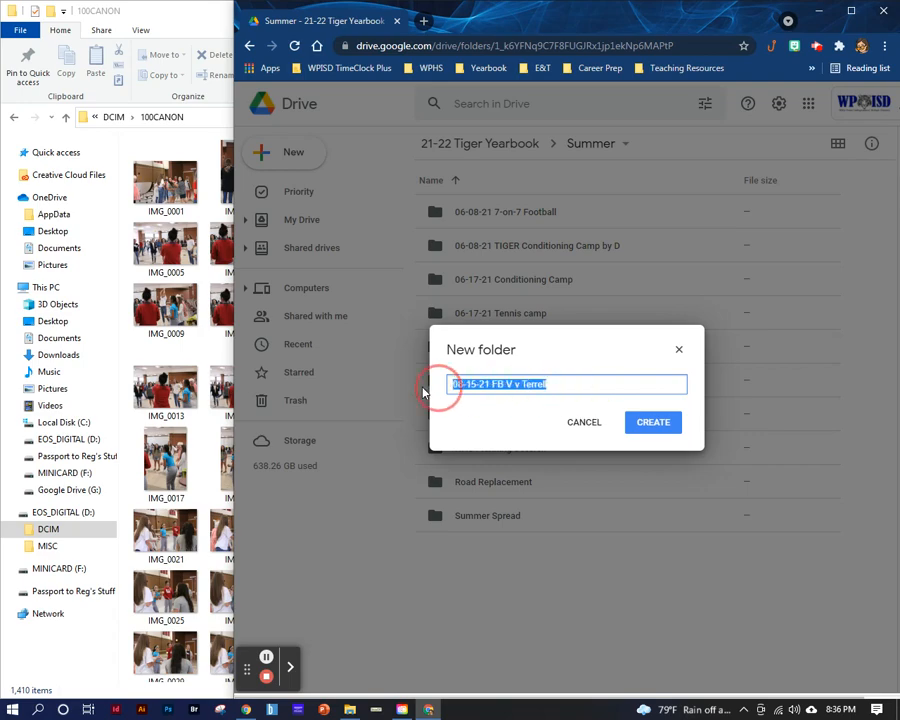
{"action": "left_click", "coordinate": [580, 426]}
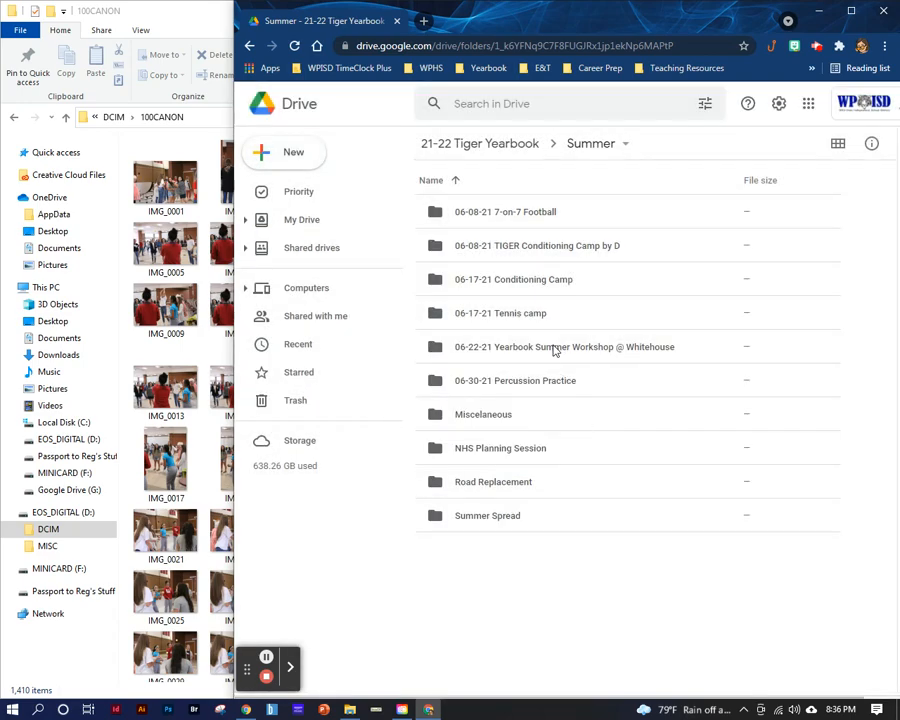
- Copy the full name of the 06-22-21 Yearbook Summer Workshop @ Whitehouse folder without renaming it
{"action": "right_click", "coordinate": [483, 351]}
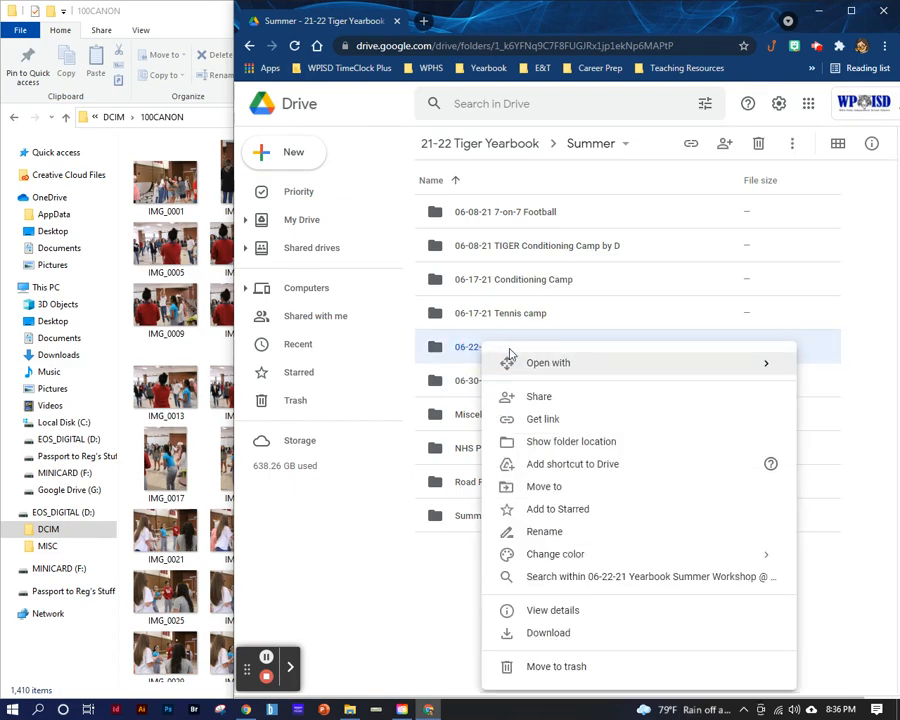
{"action": "left_click", "coordinate": [550, 532]}
{"action": "key", "text": "ctrl+c"}
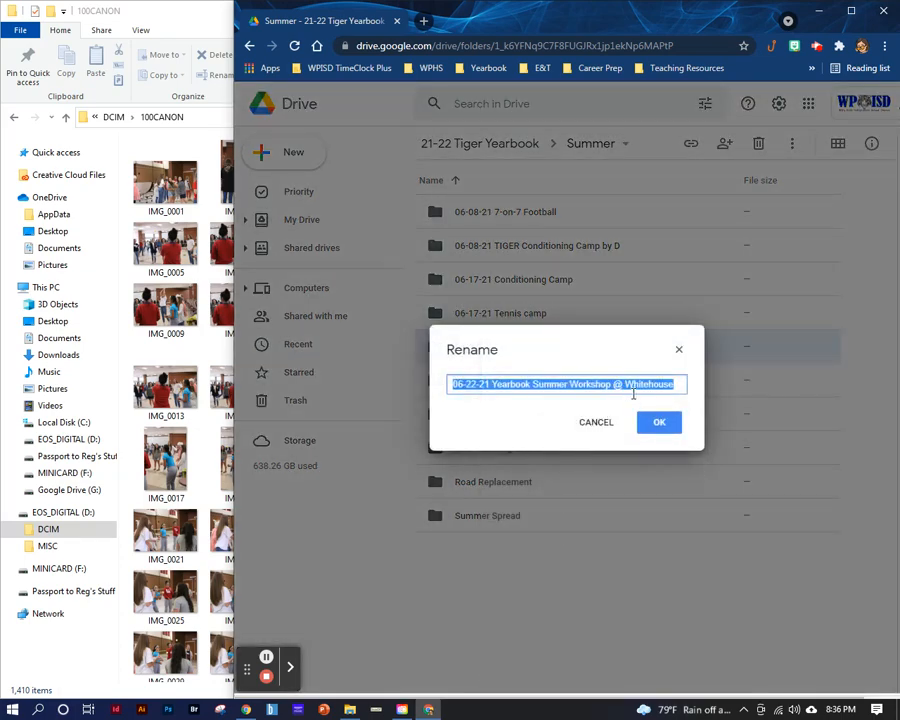
{"action": "left_click", "coordinate": [597, 422]}
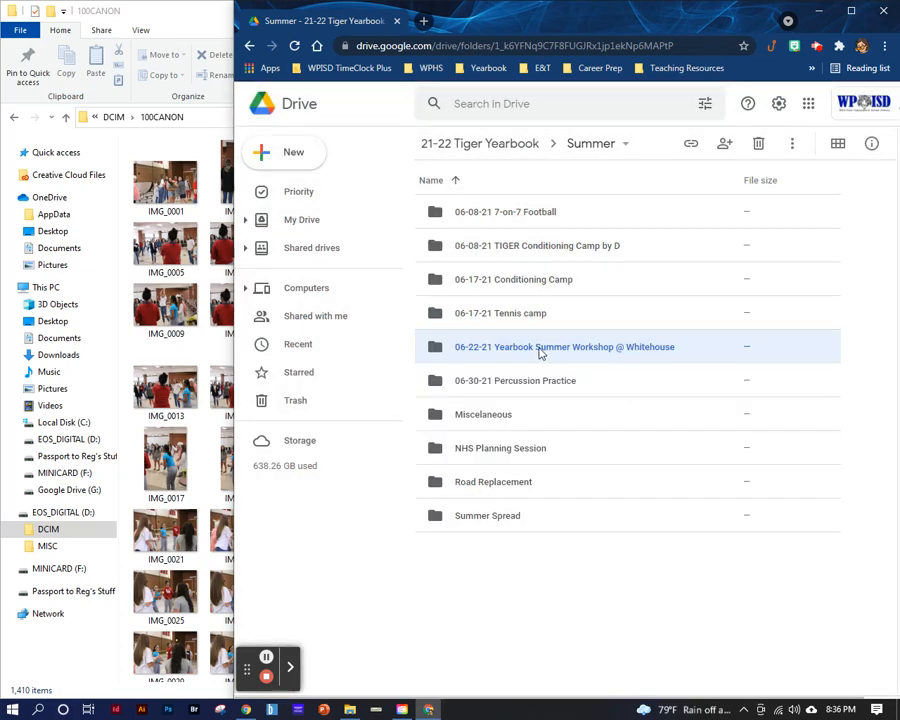
- Inside the 06-22-21 Yearbook Summer Workshop @ Whitehouse folder, create and open a subfolder with the copied name plus "by" and the photographer's first name
{"action": "double_click", "coordinate": [531, 350]}
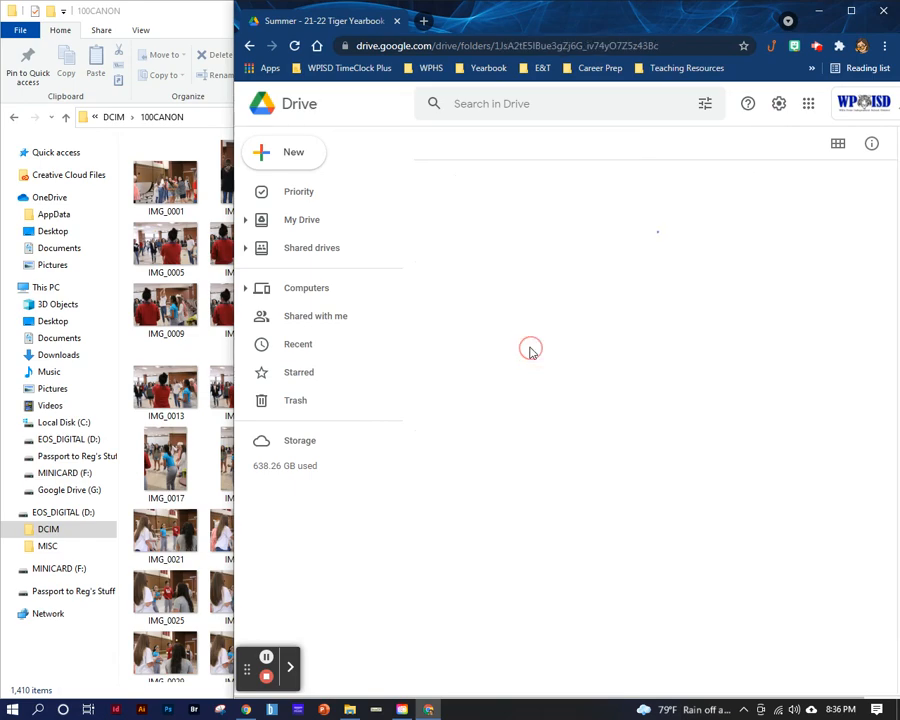
{"action": "left_click", "coordinate": [294, 154]}
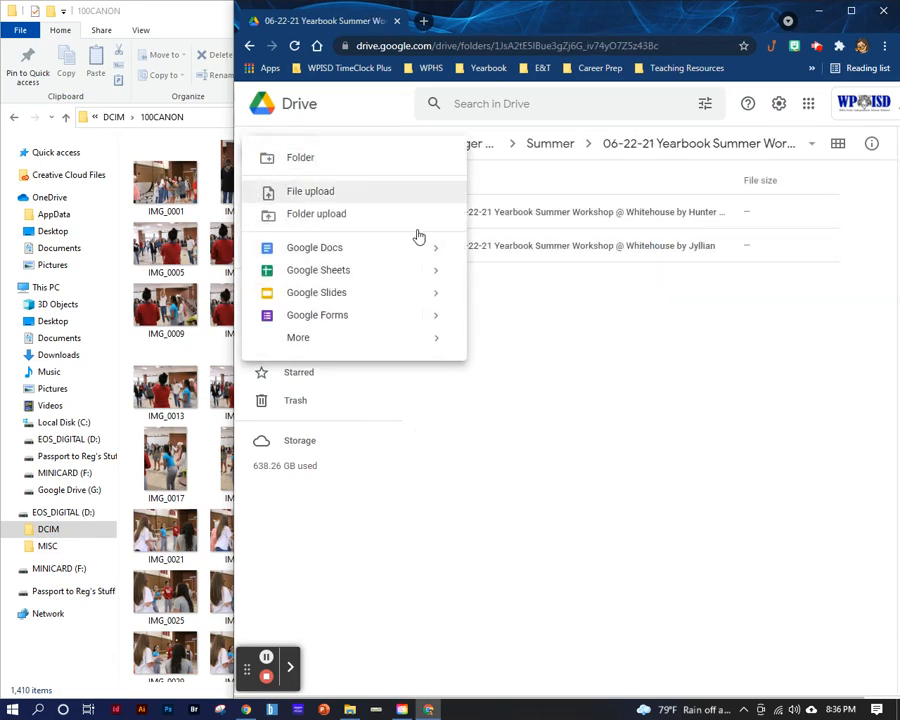
{"action": "left_click", "coordinate": [312, 157]}
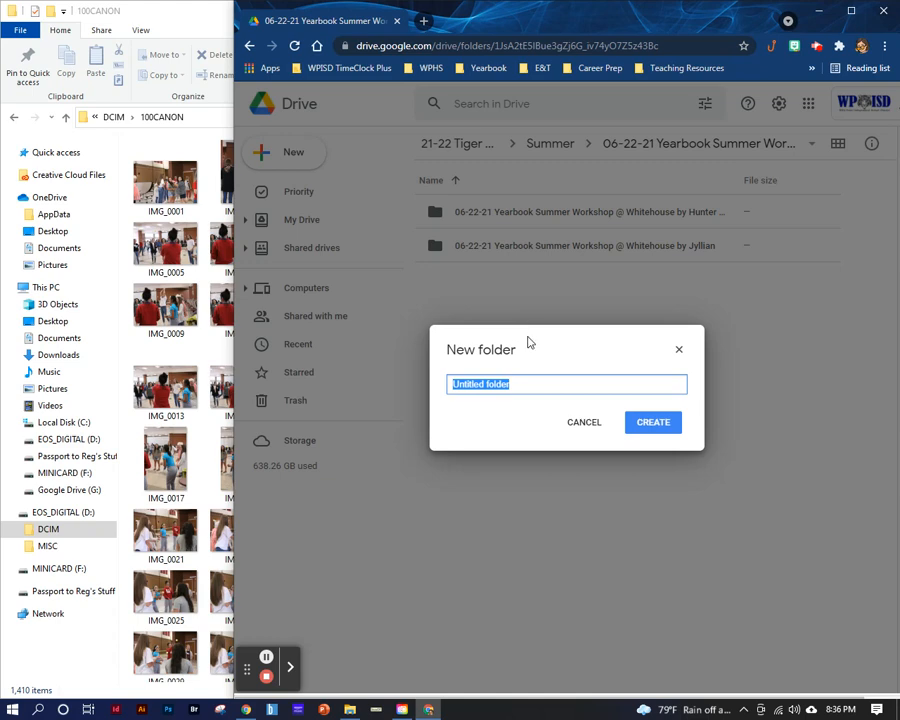
{"action": "key", "text": "ctrl+v"}
{"action": "type", "text": "by Kensl"}
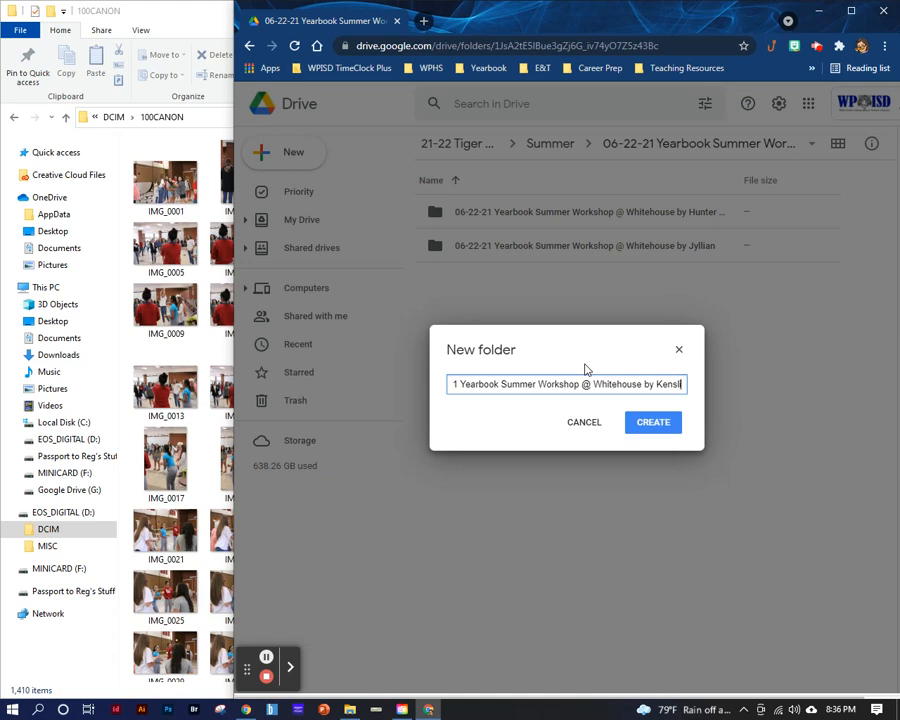
{"action": "type", "text": "i"}
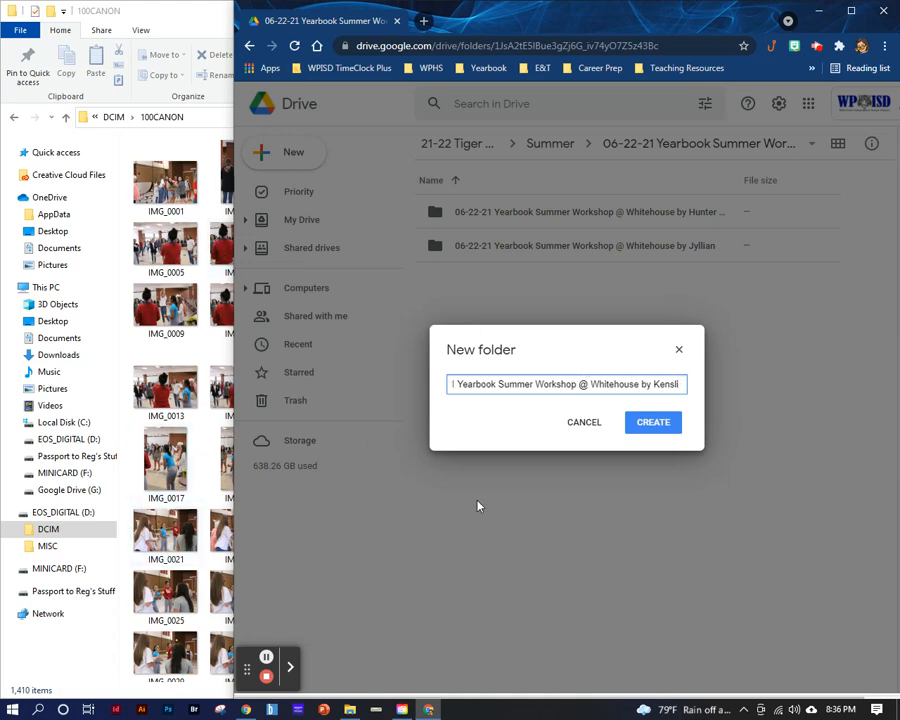
{"action": "left_click", "coordinate": [651, 426]}
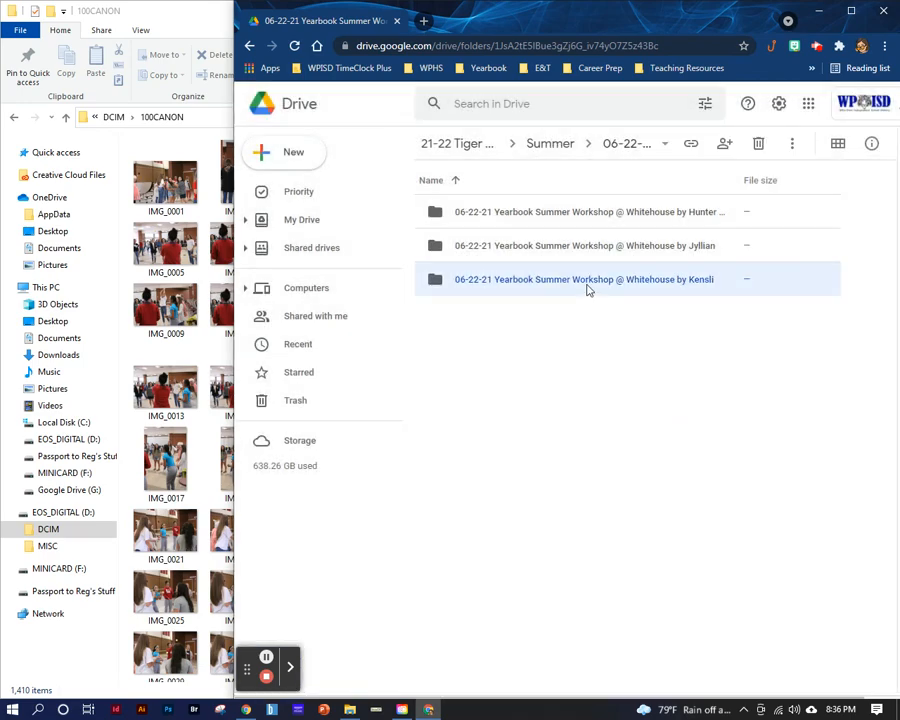
{"action": "double_click", "coordinate": [588, 284]}
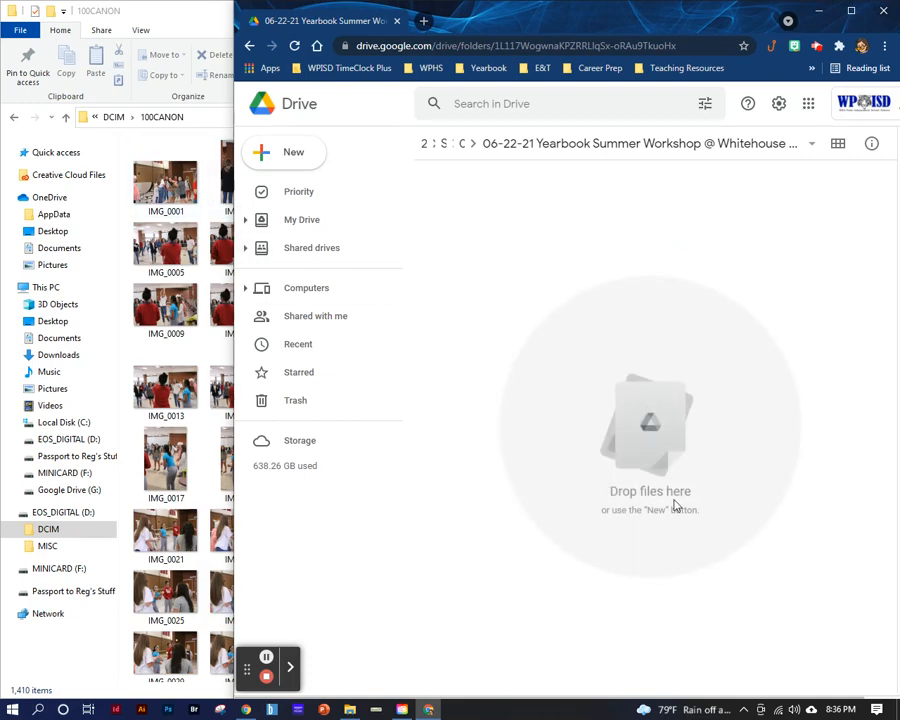
- Select the photos IMG_0001 through IMG_0071 in the memory card's 100CANON folder, look over the selection and clear it
{"action": "left_click", "coordinate": [173, 18]}
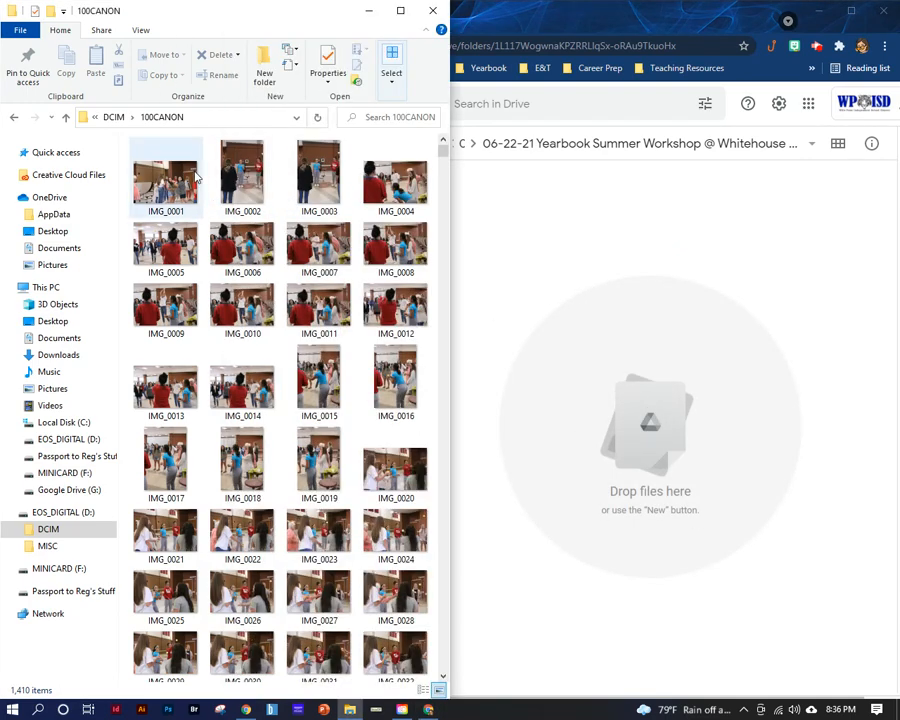
{"action": "left_click", "coordinate": [190, 178]}
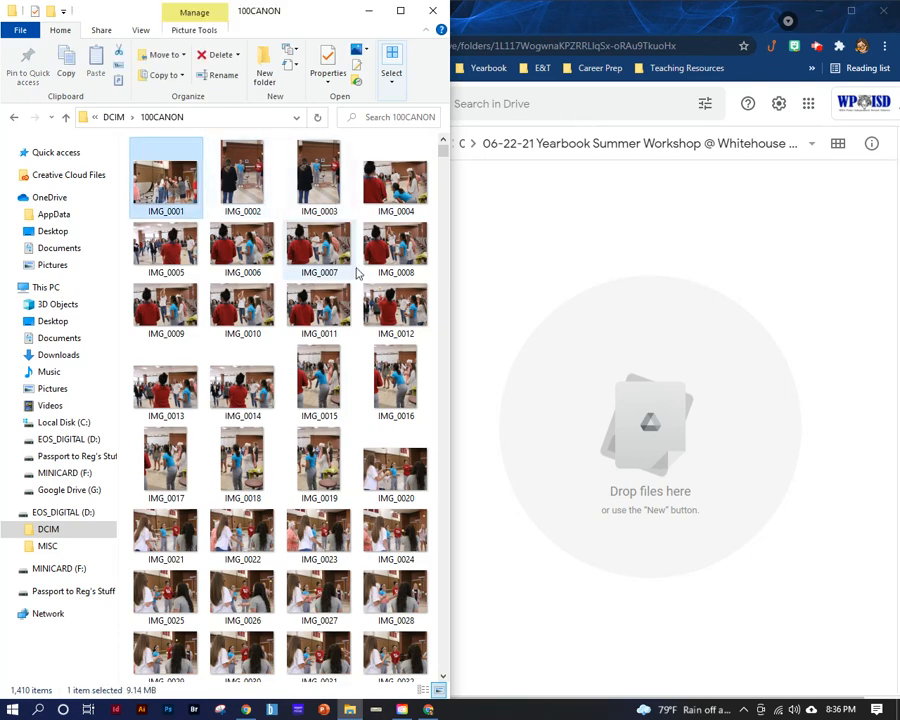
{"action": "scroll", "coordinate": [396, 550], "scroll_direction": "down", "scroll_amount": 3}
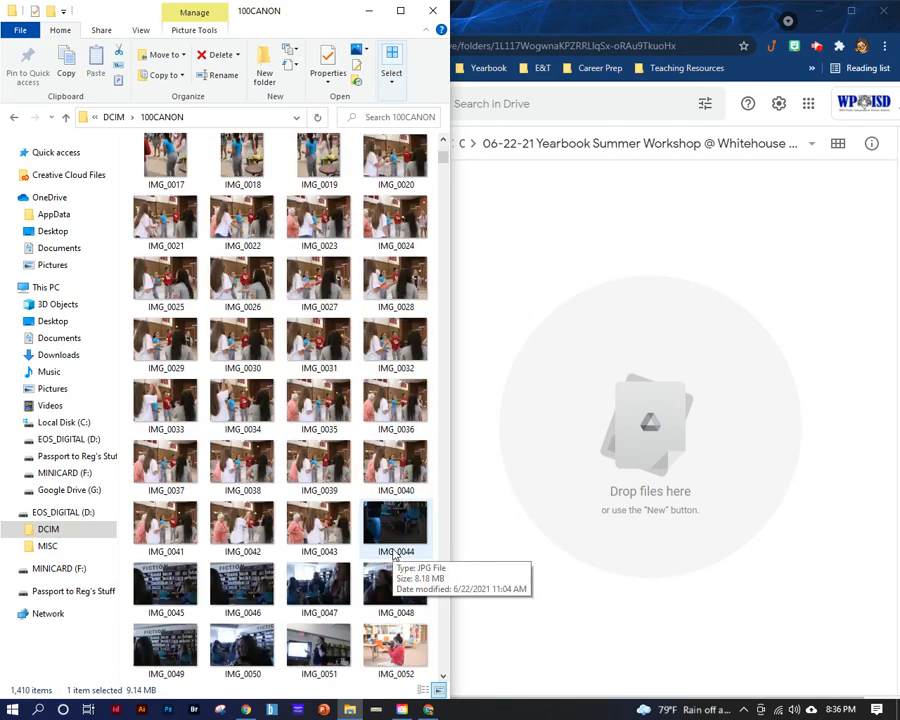
{"action": "scroll", "coordinate": [170, 180], "scroll_direction": "up", "scroll_amount": 3}
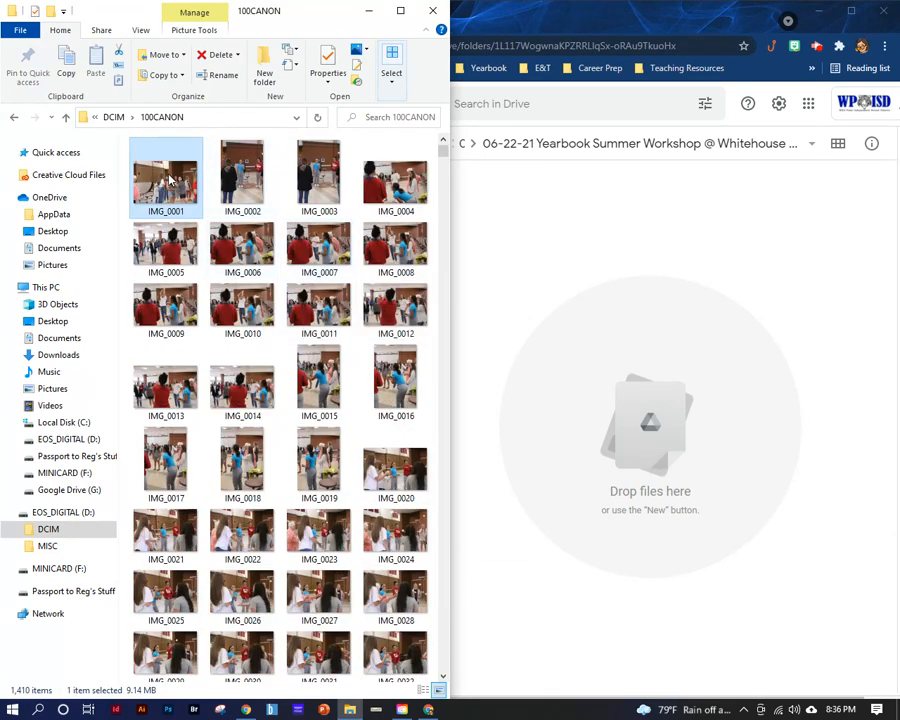
{"action": "scroll", "coordinate": [300, 300], "scroll_direction": "down", "scroll_amount": 3}
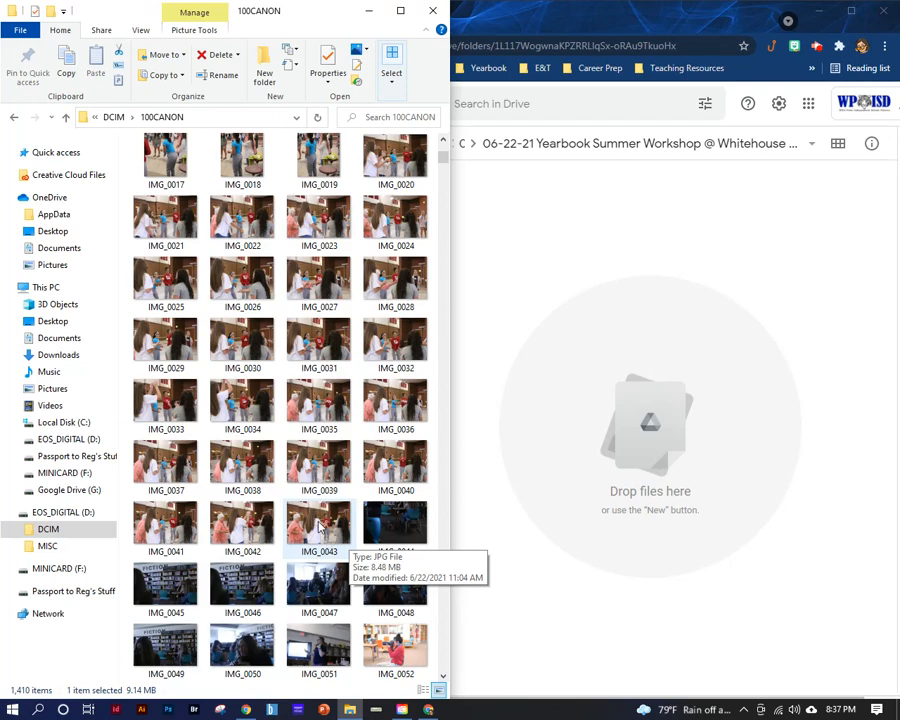
{"action": "scroll", "coordinate": [322, 532], "scroll_direction": "down", "scroll_amount": 3}
{"action": "scroll", "coordinate": [322, 532], "scroll_direction": "down", "scroll_amount": 3}
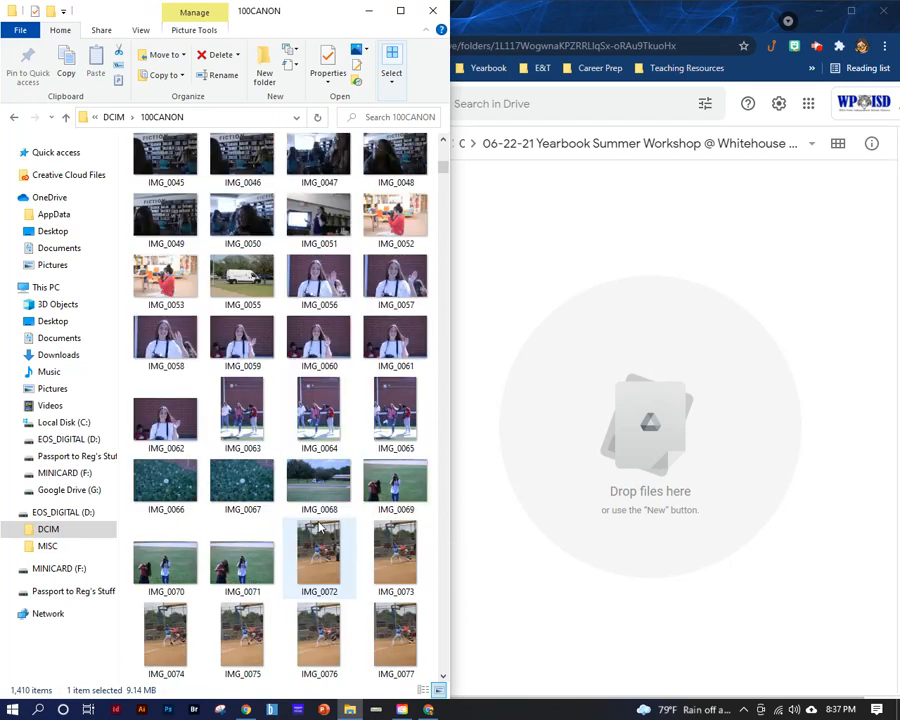
{"action": "left_click", "coordinate": [237, 567], "text": "shift"}
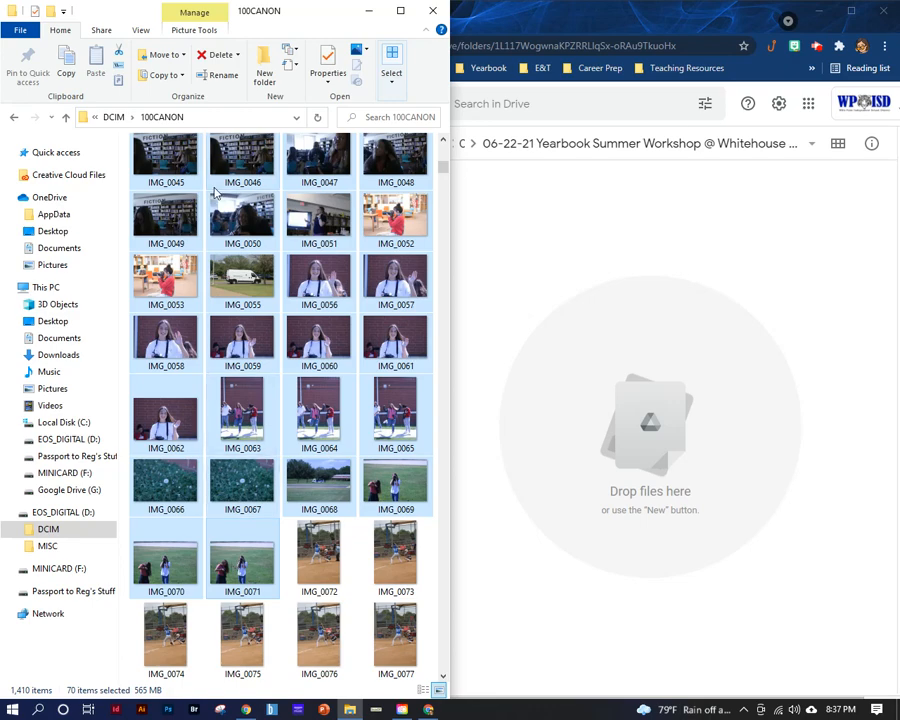
{"action": "left_click_drag", "start_coordinate": [442, 168], "coordinate": [442, 140]}
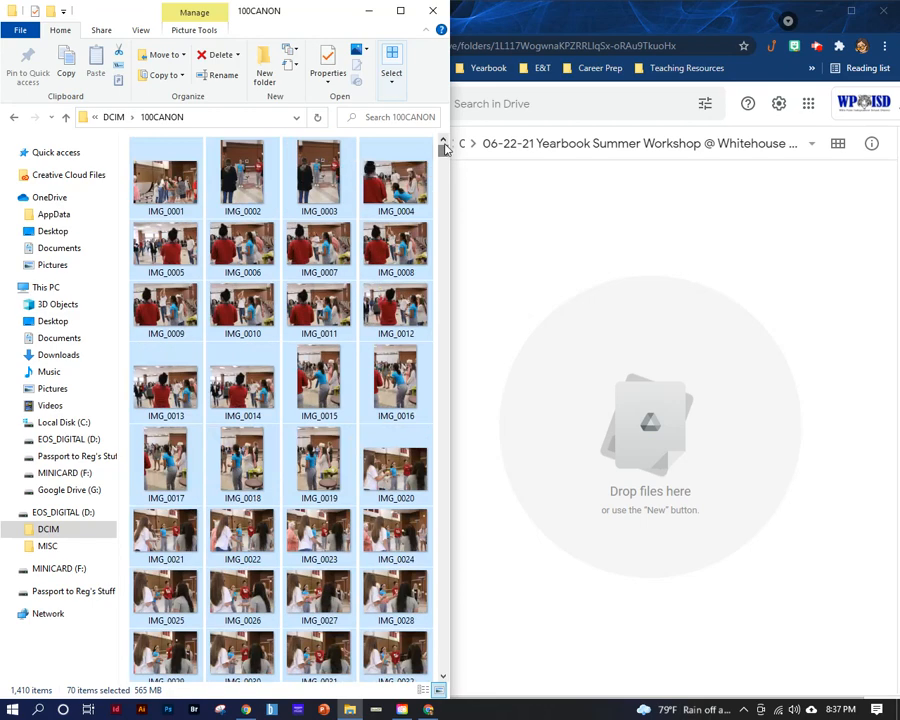
{"action": "left_click", "coordinate": [250, 185]}
- Select the photos IMG_0001 through IMG_0071 in 100CANON and upload them to the photographer's open workshop folder in Drive
{"action": "left_click", "coordinate": [164, 200]}
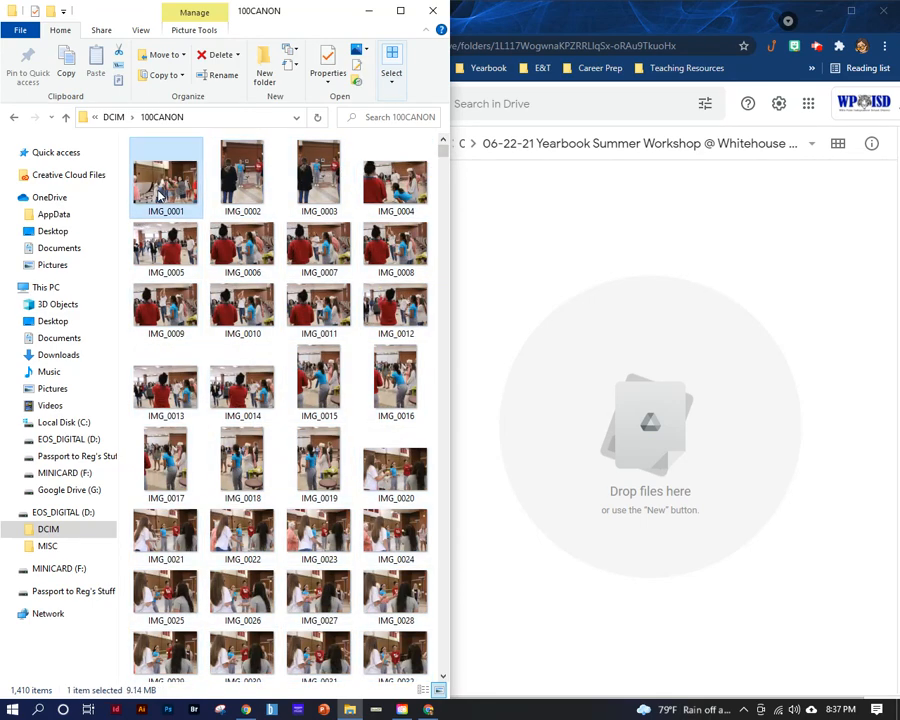
{"action": "scroll", "coordinate": [358, 218], "scroll_direction": "down", "scroll_amount": 15}
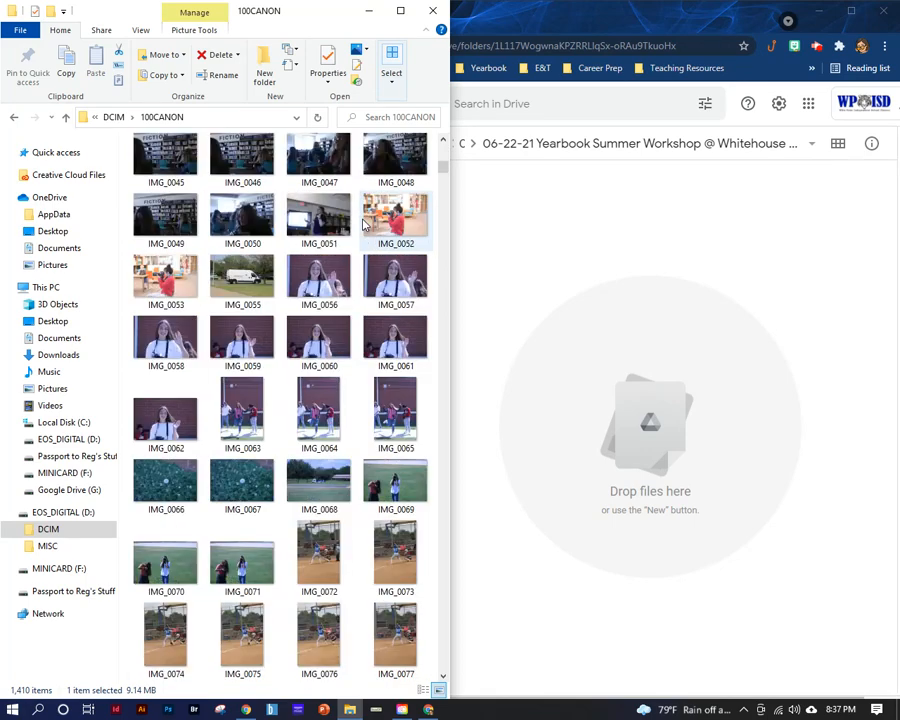
{"action": "scroll", "coordinate": [363, 226], "scroll_direction": "up", "scroll_amount": 2}
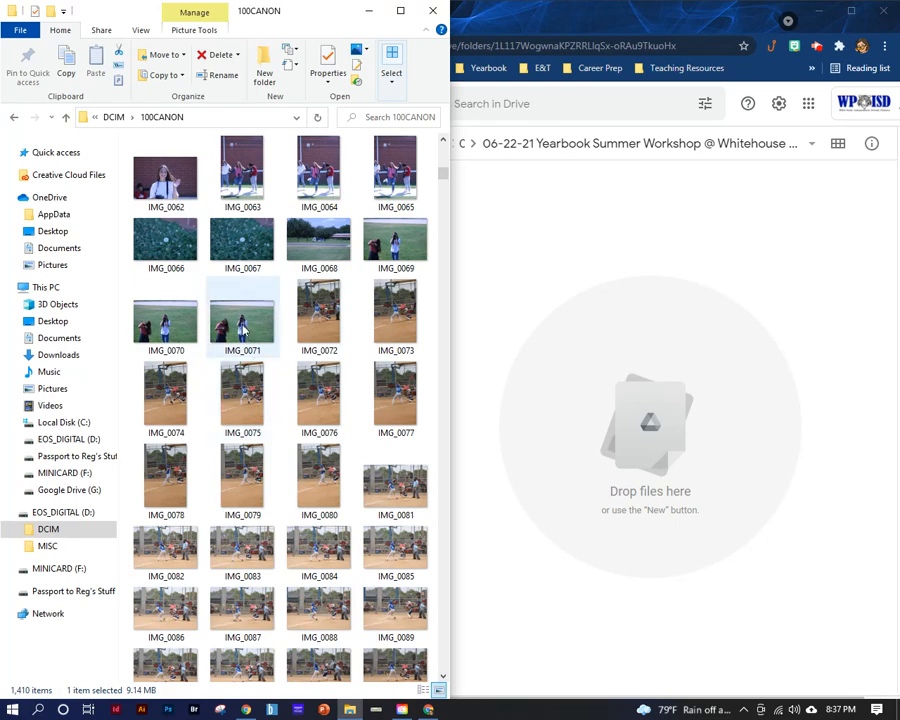
{"action": "left_click", "coordinate": [241, 330], "text": "shift"}
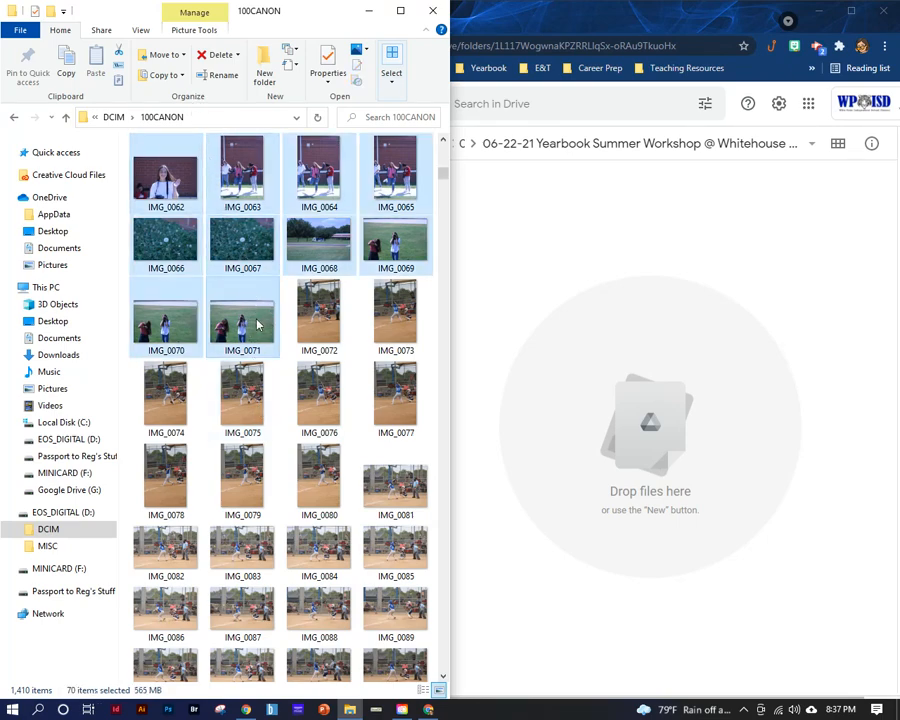
{"action": "left_click_drag", "start_coordinate": [247, 324], "coordinate": [672, 456]}
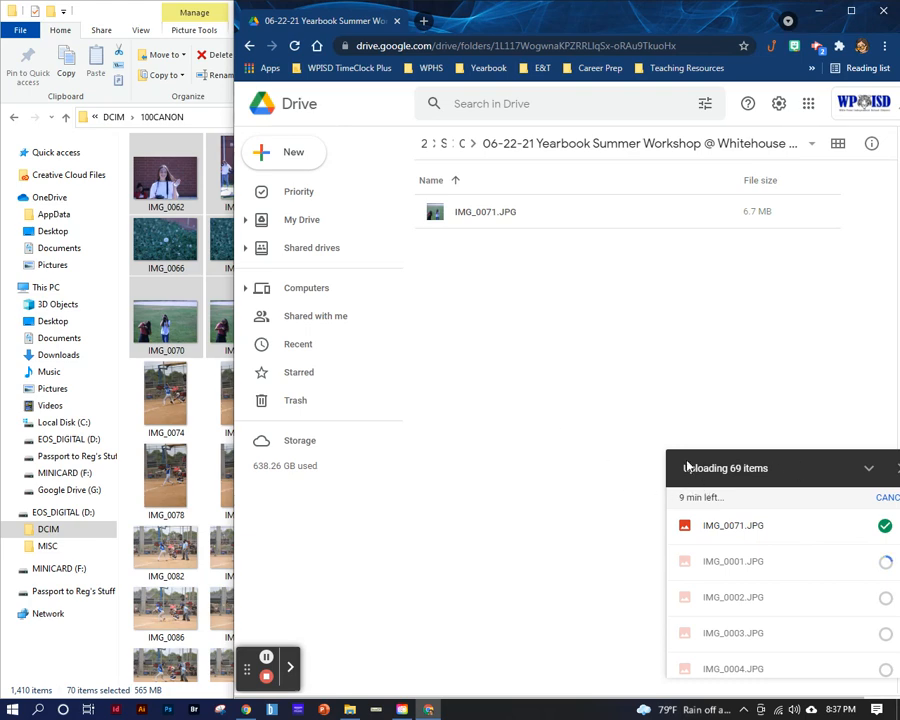
- Duplicate the Drive browser tab and open the 21-22 Tiger Yearbook shared drive in the copy
{"action": "right_click", "coordinate": [341, 30]}
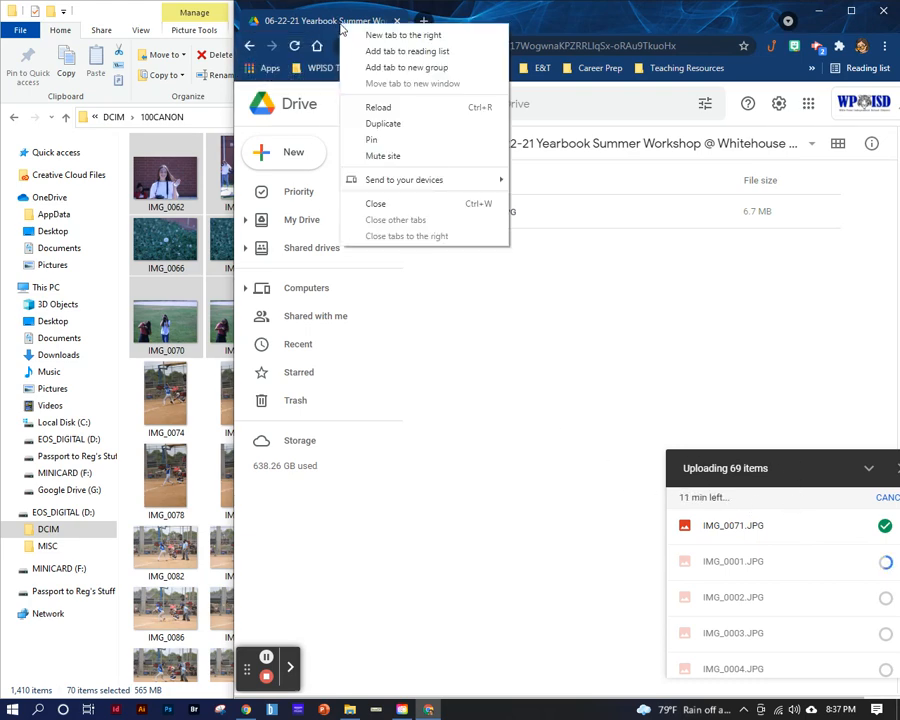
{"action": "left_click", "coordinate": [394, 123]}
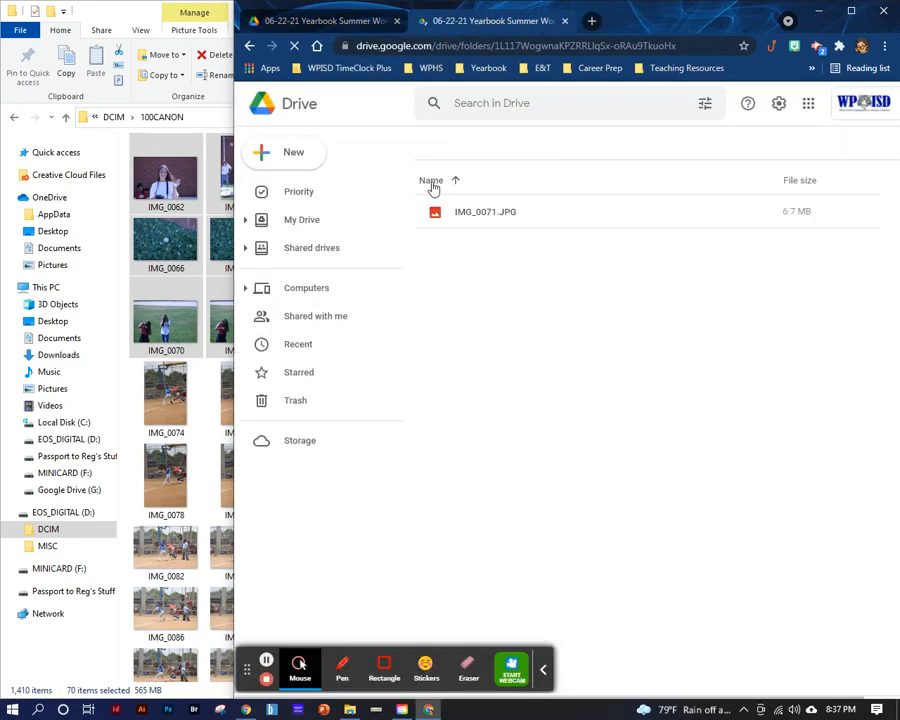
{"action": "left_click", "coordinate": [301, 251]}
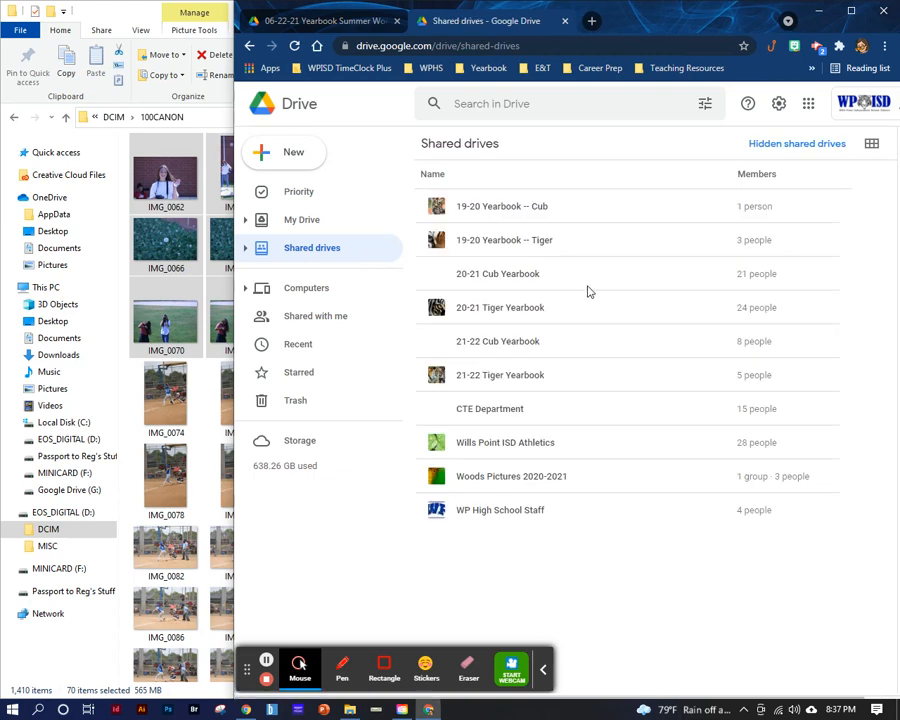
{"action": "left_click", "coordinate": [494, 382]}
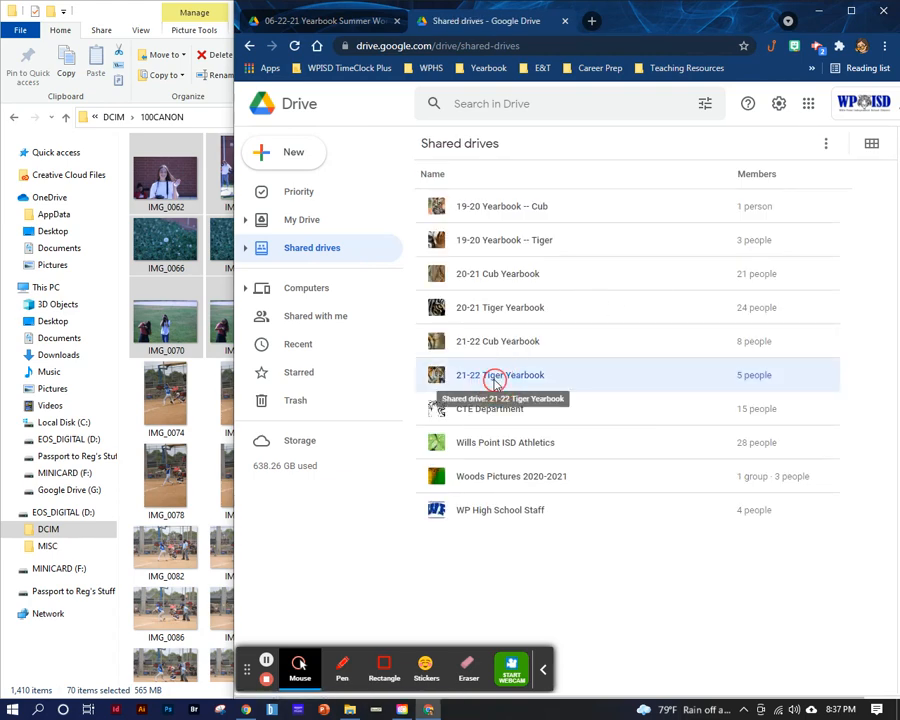
{"action": "double_click", "coordinate": [494, 382]}
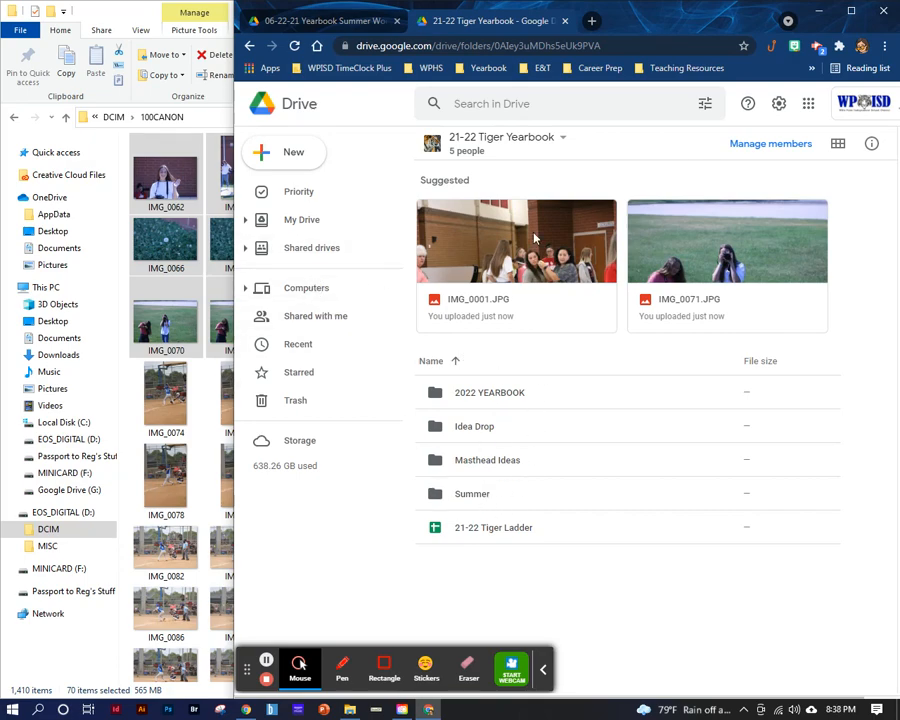
- Create a folder named Softball at the top level of the 21-22 Tiger Yearbook drive and open it
{"action": "left_click", "coordinate": [295, 160]}
{"action": "left_click", "coordinate": [333, 101]}
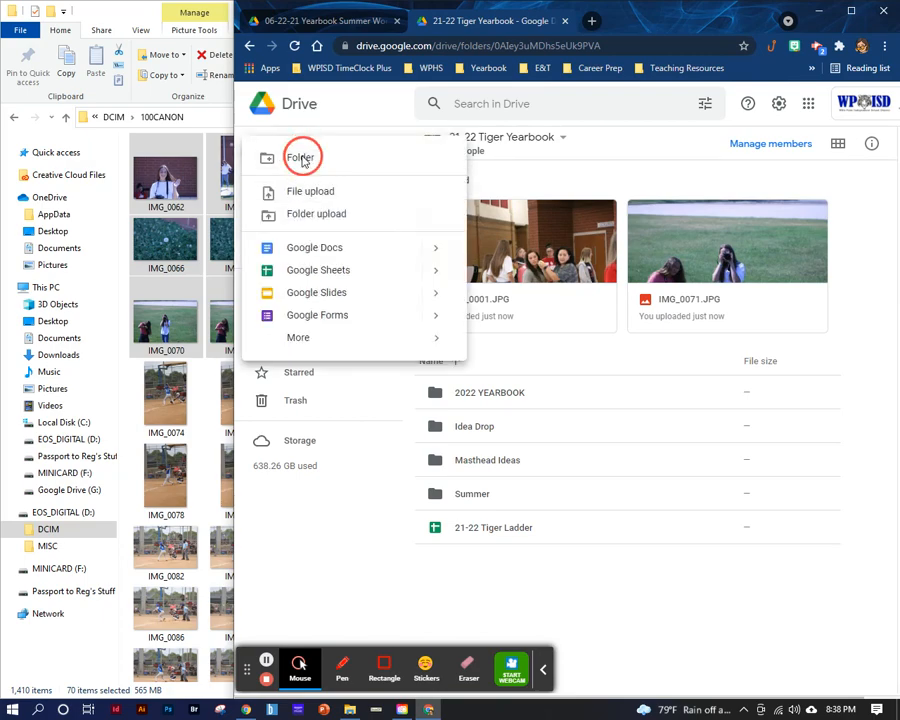
{"action": "type", "text": "Softb"}
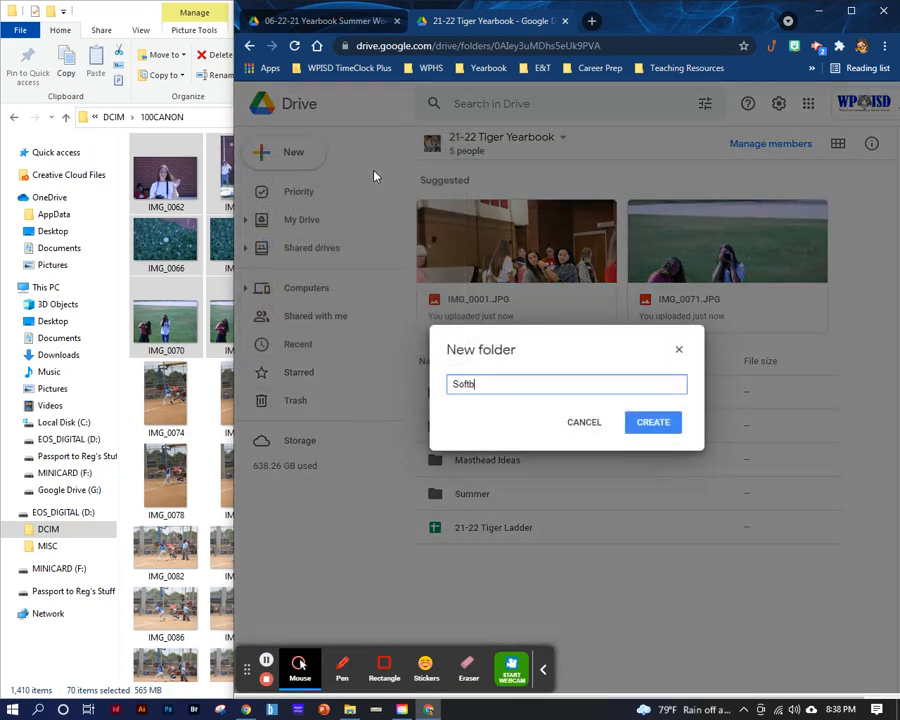
{"action": "type", "text": "all"}
{"action": "key", "text": "Return"}
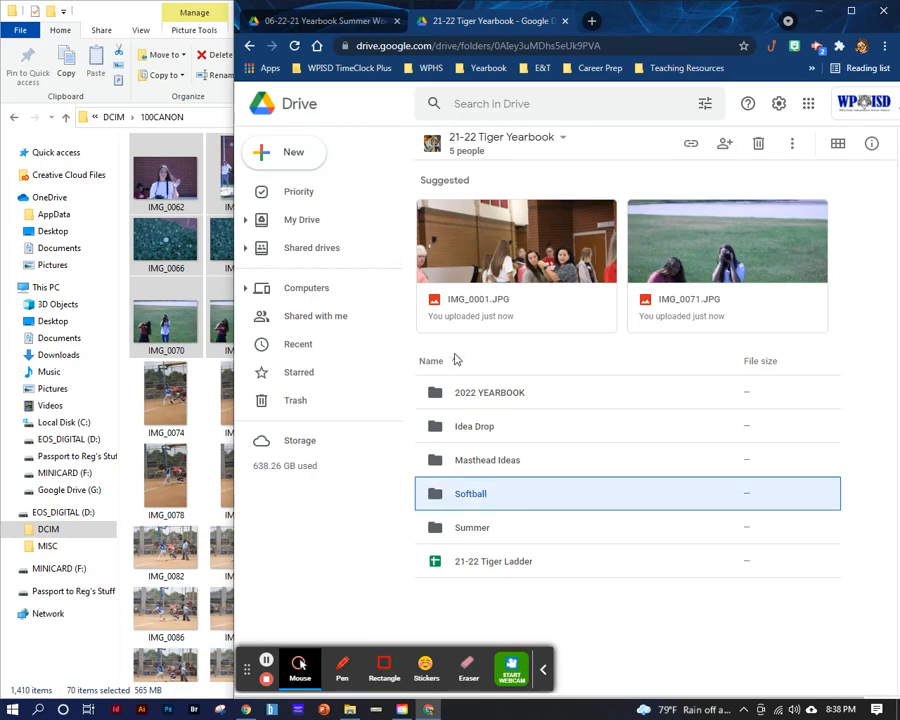
{"action": "double_click", "coordinate": [485, 494]}
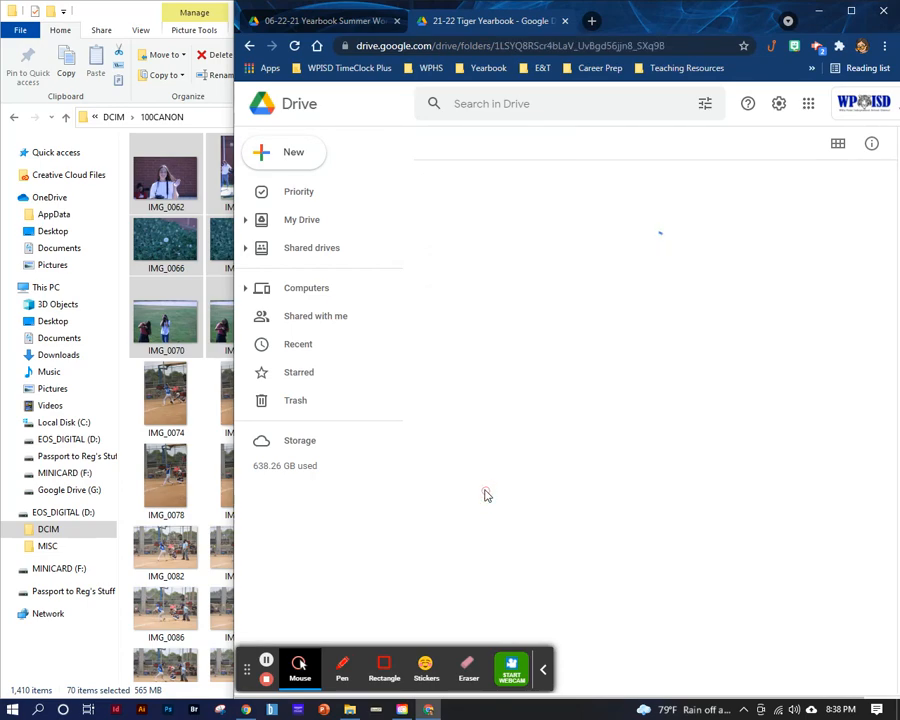
- Check the date of the softball photo IMG_0074 in its file properties
{"action": "left_click", "coordinate": [165, 401]}
{"action": "right_click", "coordinate": [164, 404]}
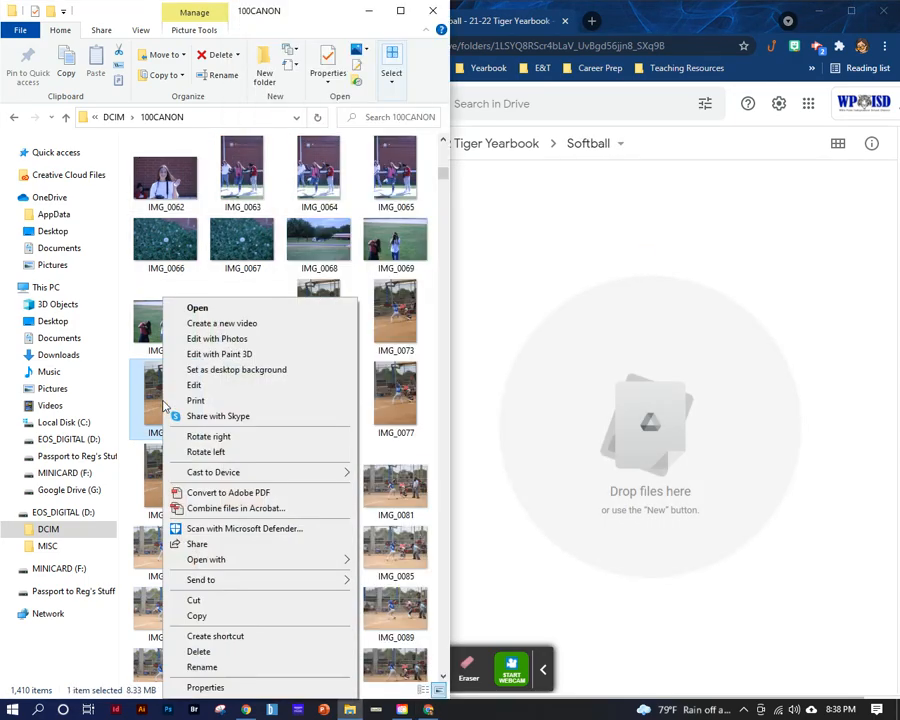
{"action": "left_click", "coordinate": [205, 686]}
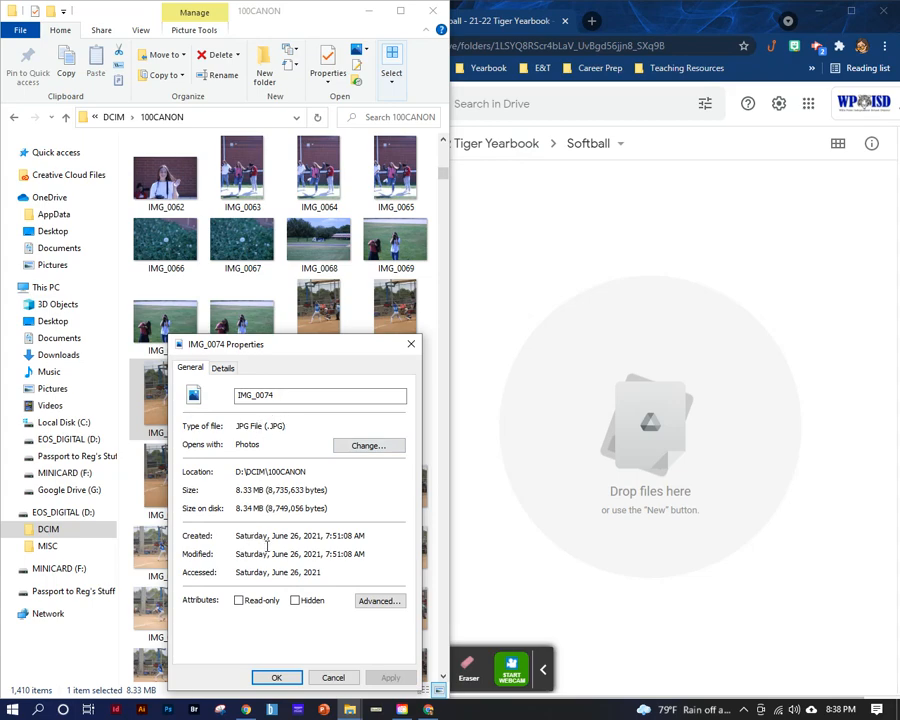
{"action": "left_click", "coordinate": [333, 677]}
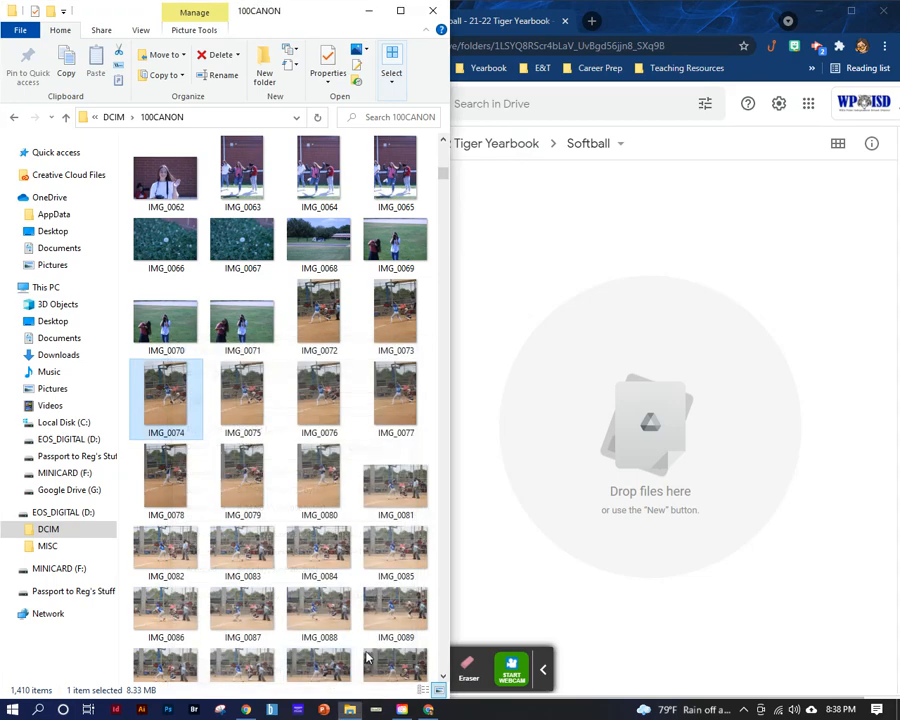
- Create a folder named "06-26-21 SB V v Mabank by D" inside the Softball folder in Drive
{"action": "left_click", "coordinate": [573, 316]}
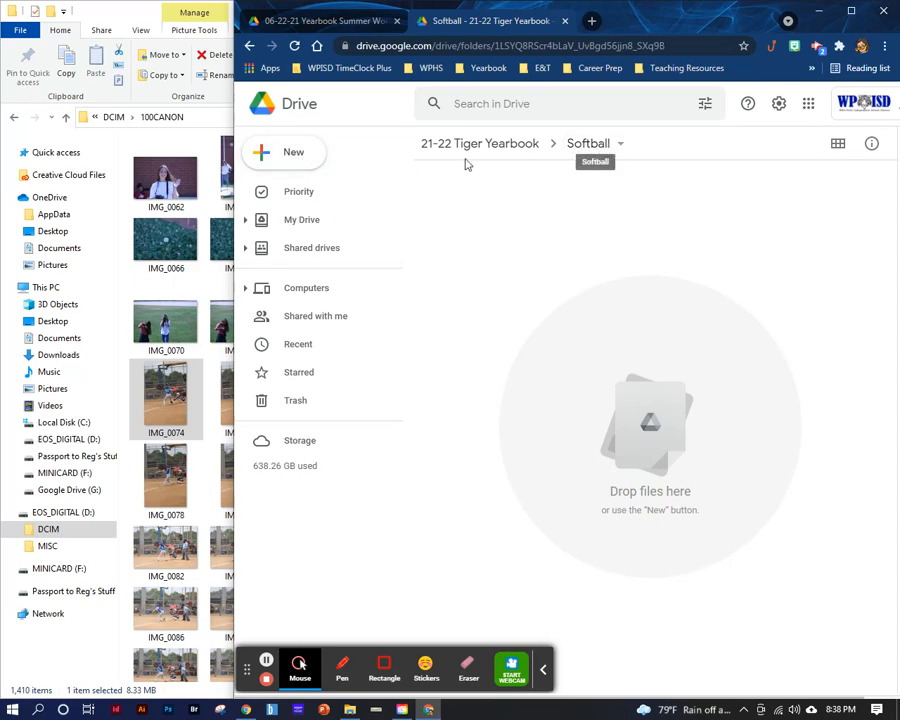
{"action": "left_click", "coordinate": [293, 160]}
{"action": "left_click", "coordinate": [313, 160]}
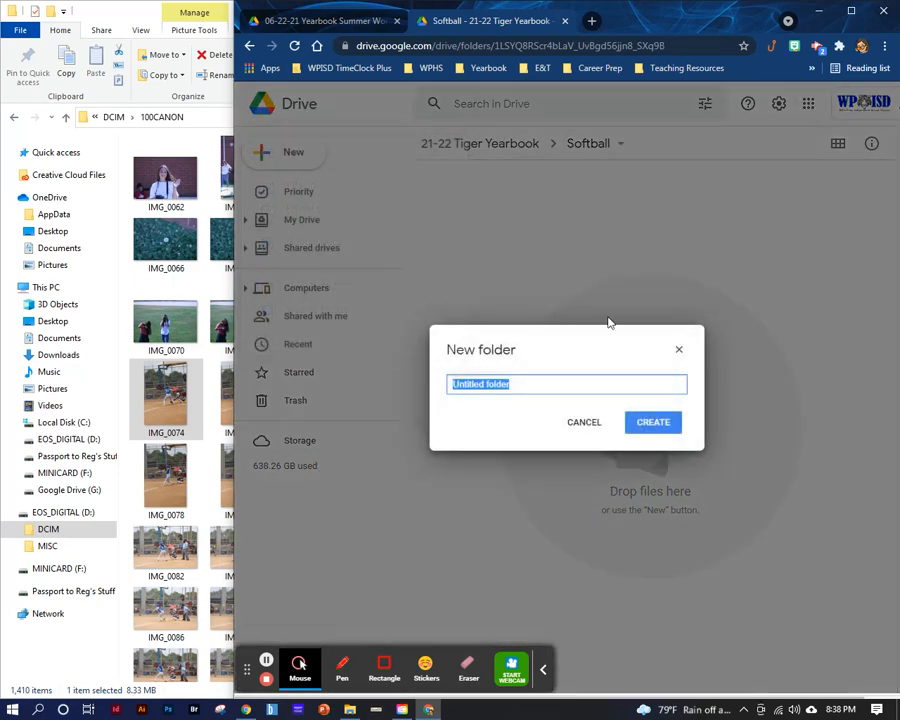
{"action": "type", "text": "06-26-21 SB V v Mabank by D"}
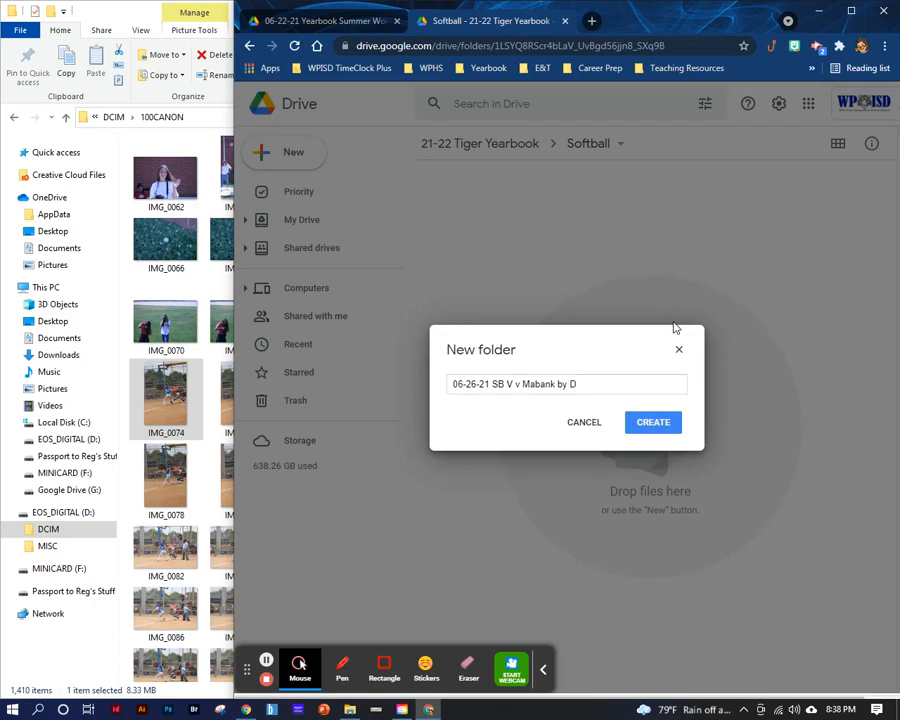
{"action": "key", "text": "Return"}
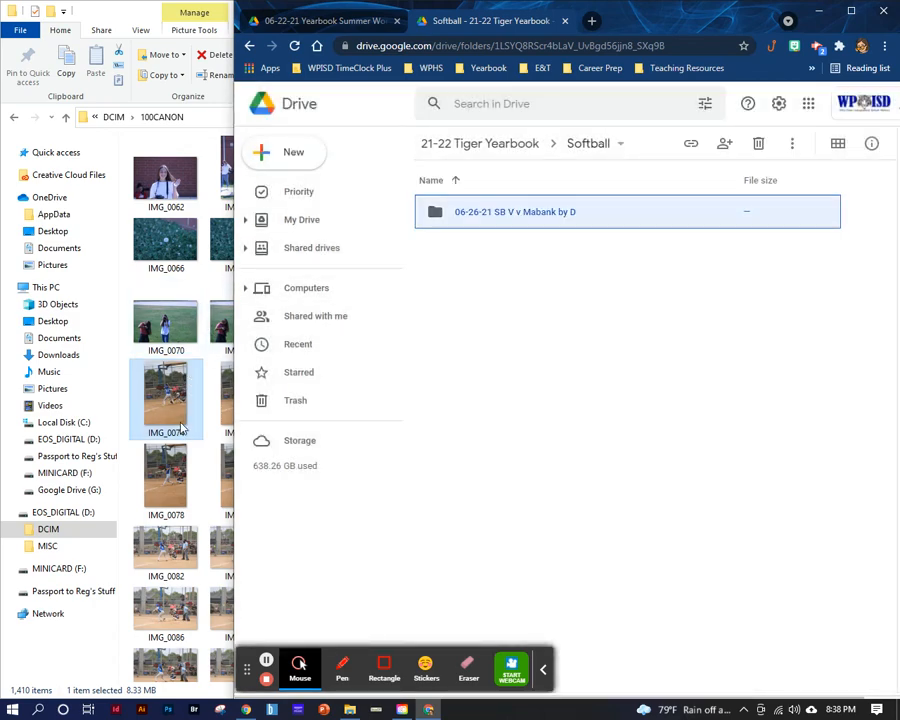
- Select the softball photos IMG_0072 through IMG_0085 in the 100CANON folder
{"action": "left_click", "coordinate": [125, 28]}
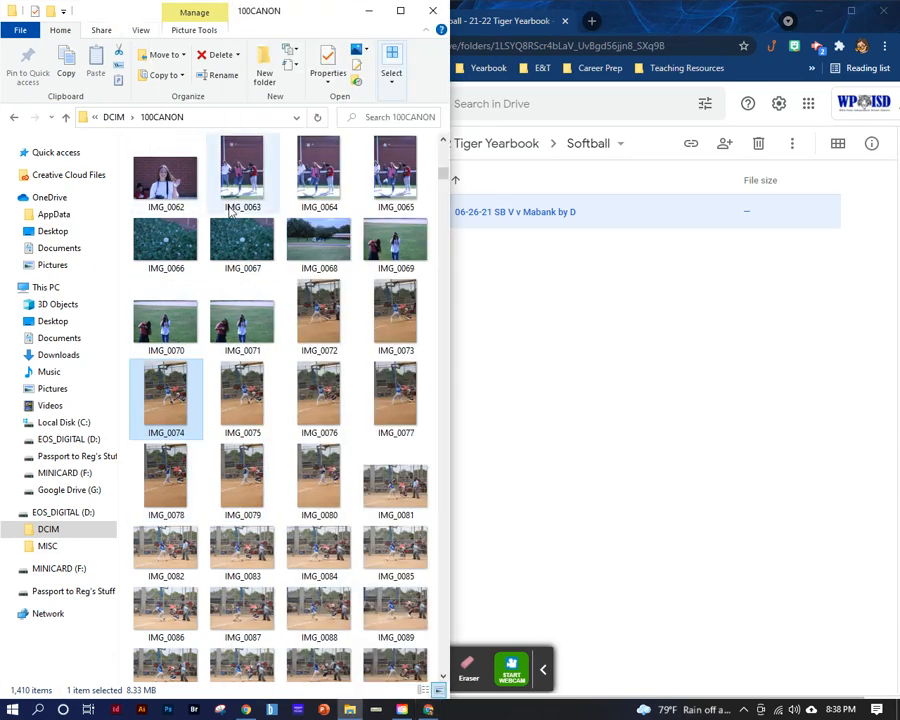
{"action": "left_click", "coordinate": [319, 315]}
{"action": "scroll", "coordinate": [380, 551], "scroll_direction": "down", "scroll_amount": 2}
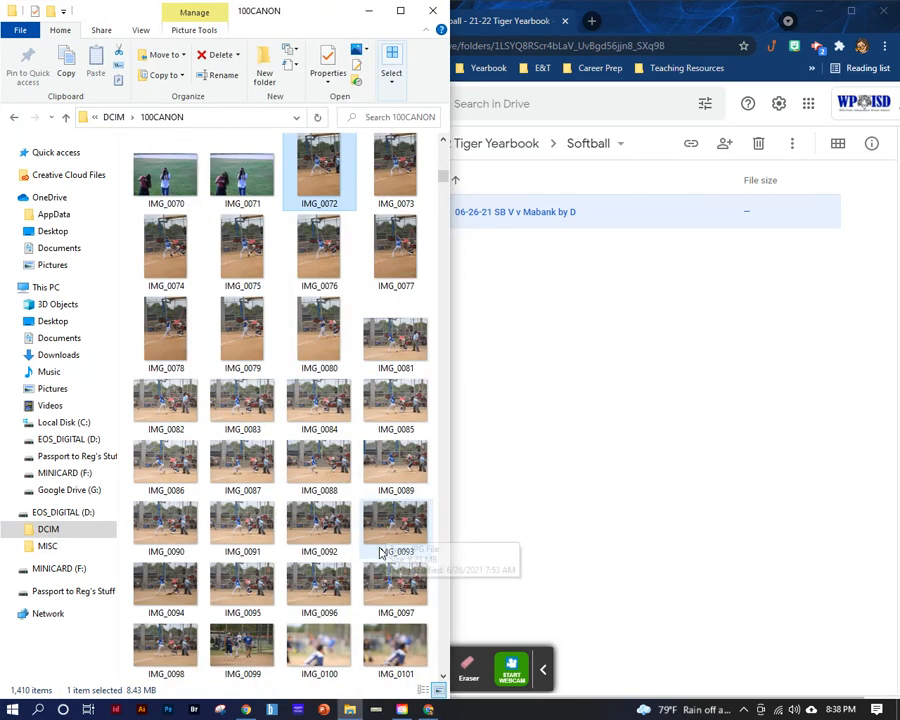
{"action": "scroll", "coordinate": [380, 551], "scroll_direction": "down", "scroll_amount": 6}
{"action": "scroll", "coordinate": [372, 553], "scroll_direction": "up", "scroll_amount": 10}
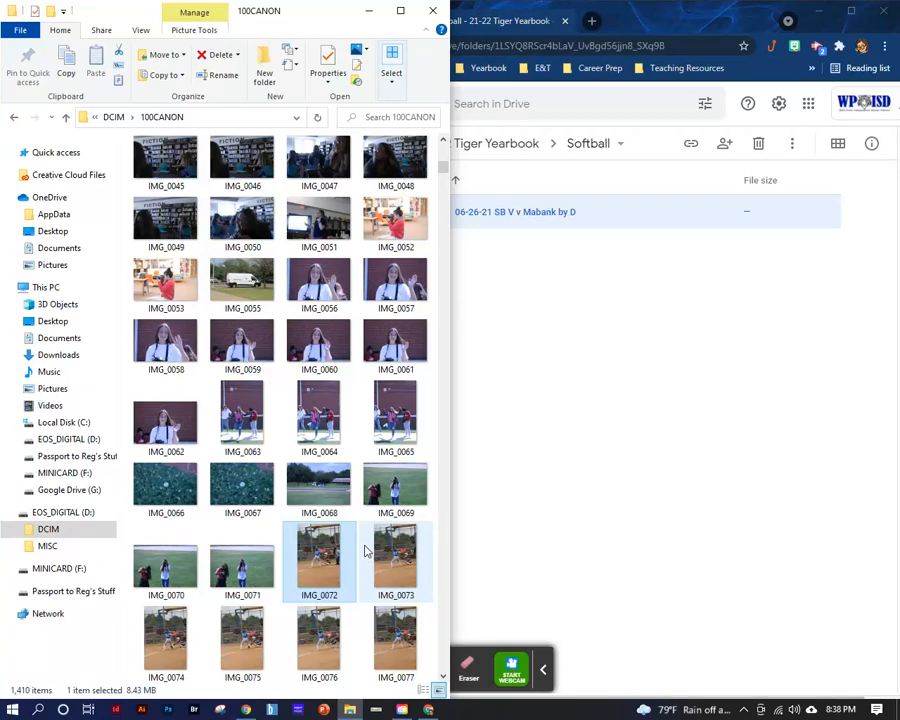
{"action": "scroll", "coordinate": [366, 551], "scroll_direction": "down", "scroll_amount": 2}
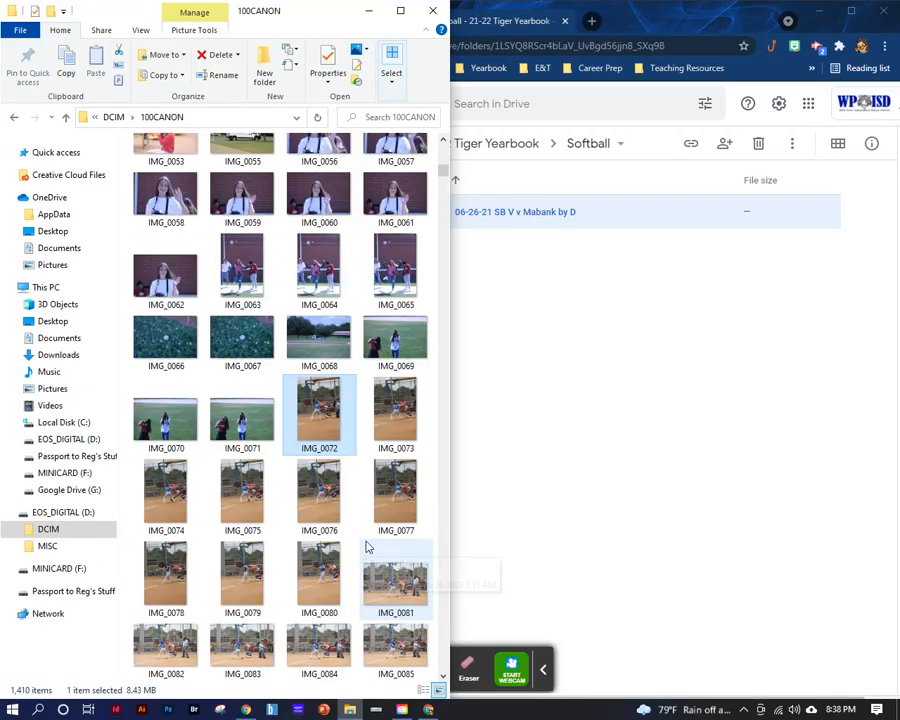
{"action": "left_click", "coordinate": [397, 648], "text": "shift"}
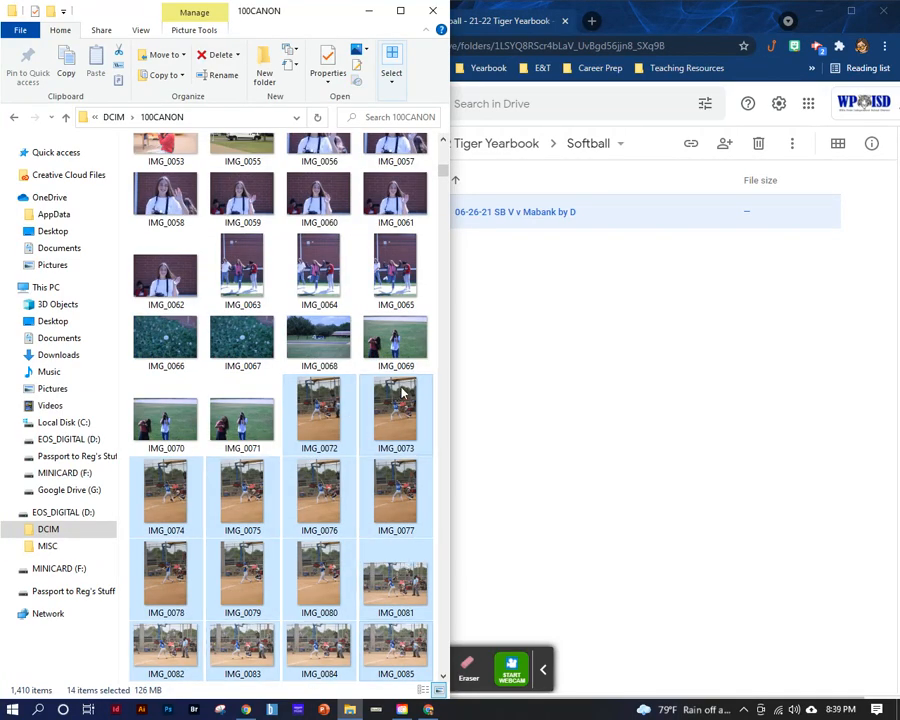
- Open the "06-26-21 SB V v Mabank by D" folder in Drive and upload the selected softball photos into it
{"action": "left_click", "coordinate": [543, 33]}
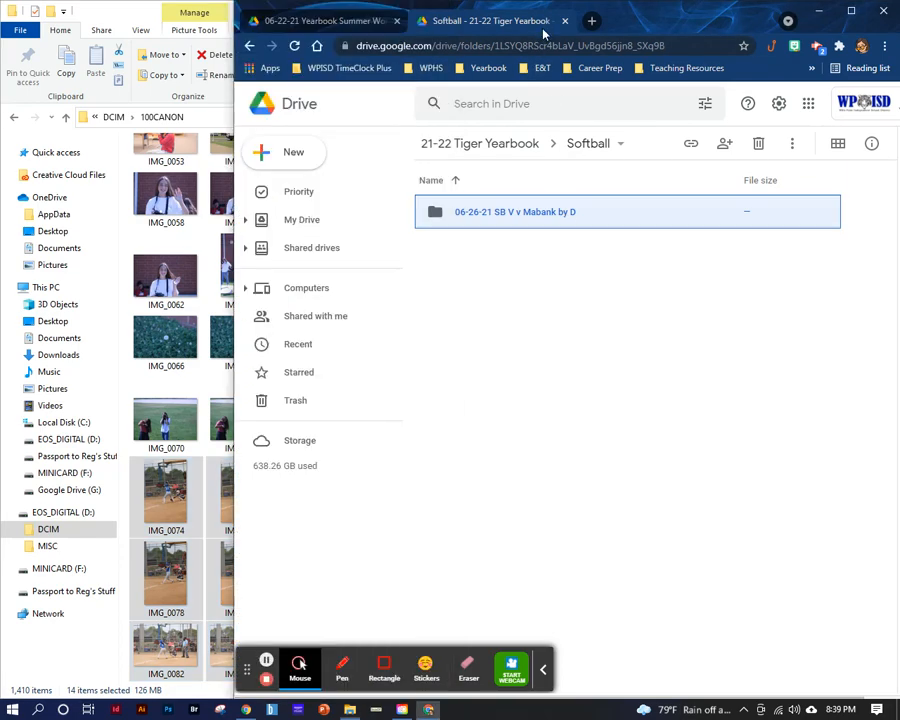
{"action": "left_click", "coordinate": [490, 216]}
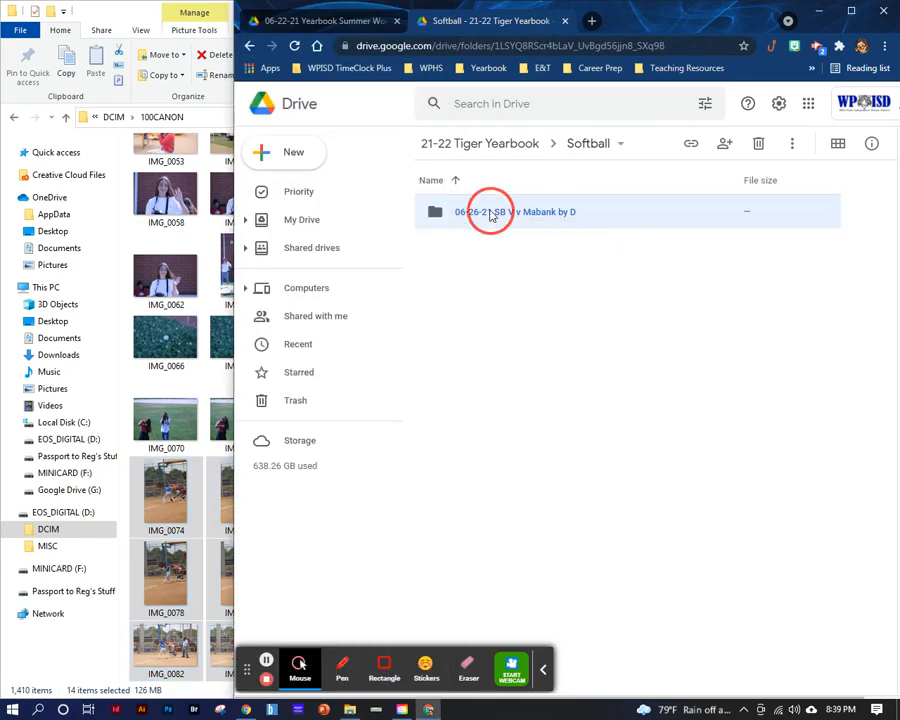
{"action": "double_click", "coordinate": [490, 212]}
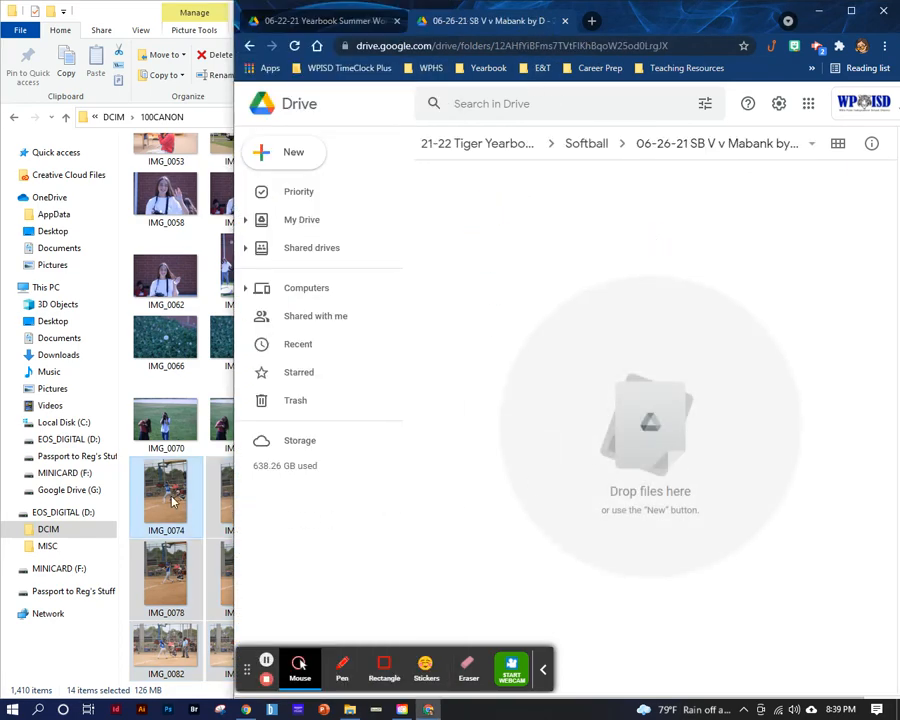
{"action": "left_click_drag", "start_coordinate": [172, 502], "coordinate": [649, 430]}
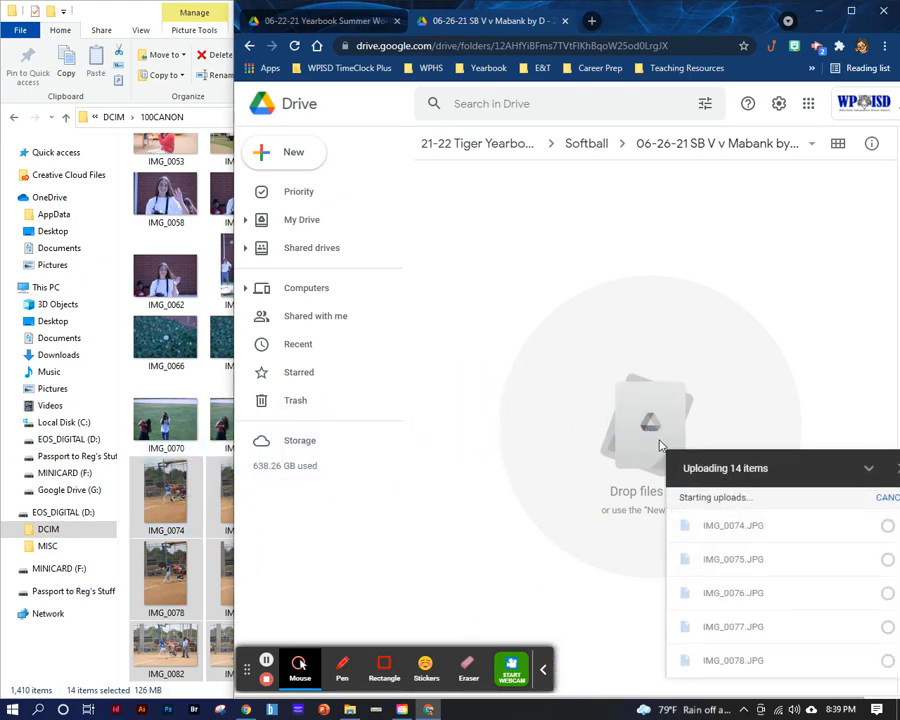
- Duplicate the Drive tab of the Mabank folder and go up to the Softball folder in the copy
{"action": "right_click", "coordinate": [503, 22]}
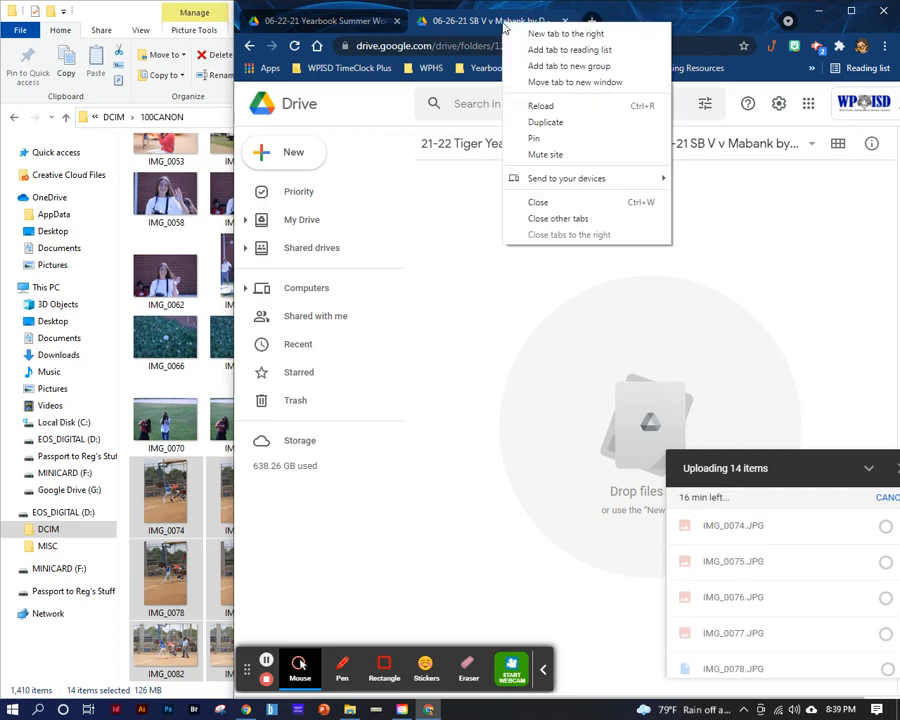
{"action": "left_click", "coordinate": [545, 122]}
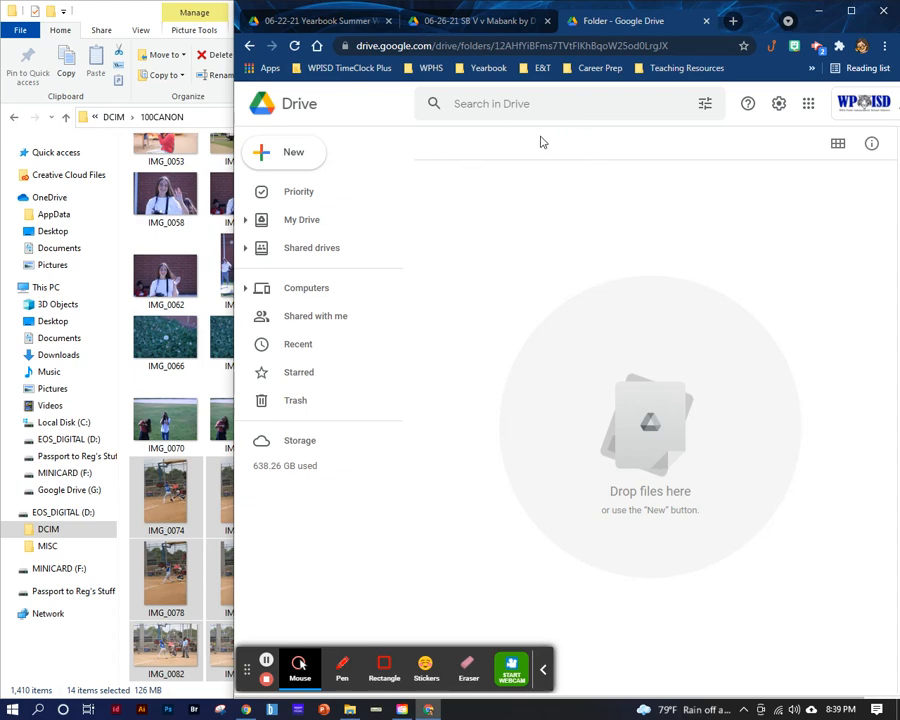
{"action": "left_click", "coordinate": [586, 146]}
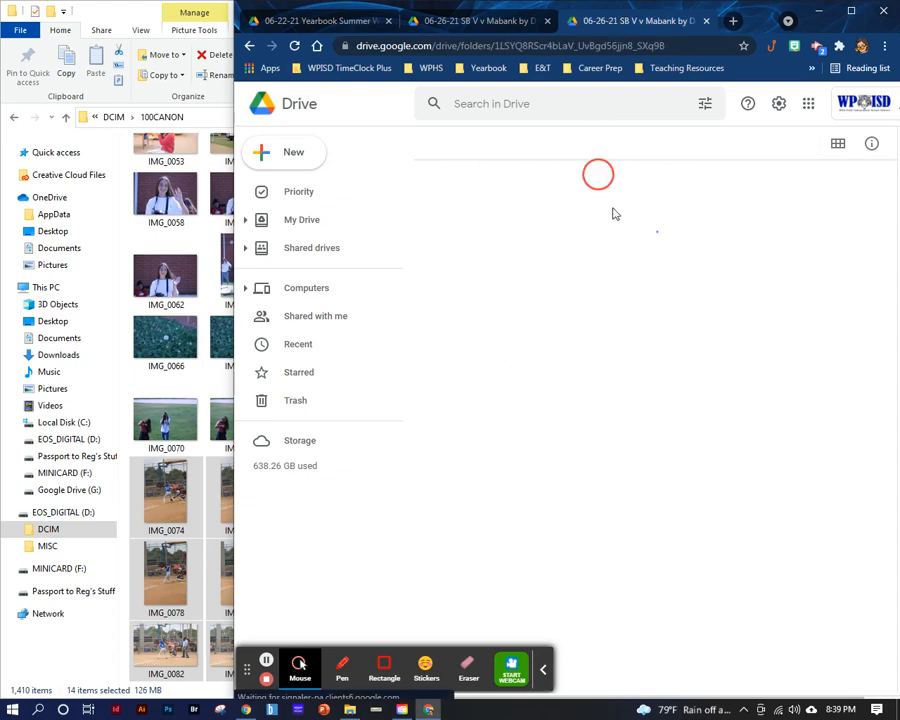
- Check the upload progress of the Mabank and Yearbook Summer Workshop folders, and return to the Softball folder tab
{"action": "left_click", "coordinate": [438, 15]}
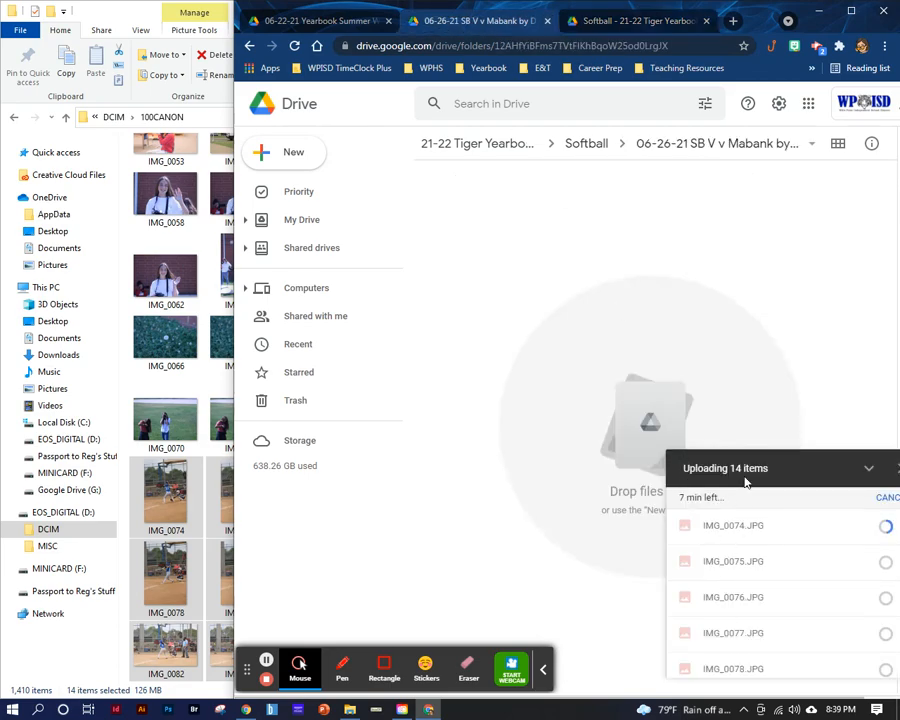
{"action": "left_click", "coordinate": [310, 20]}
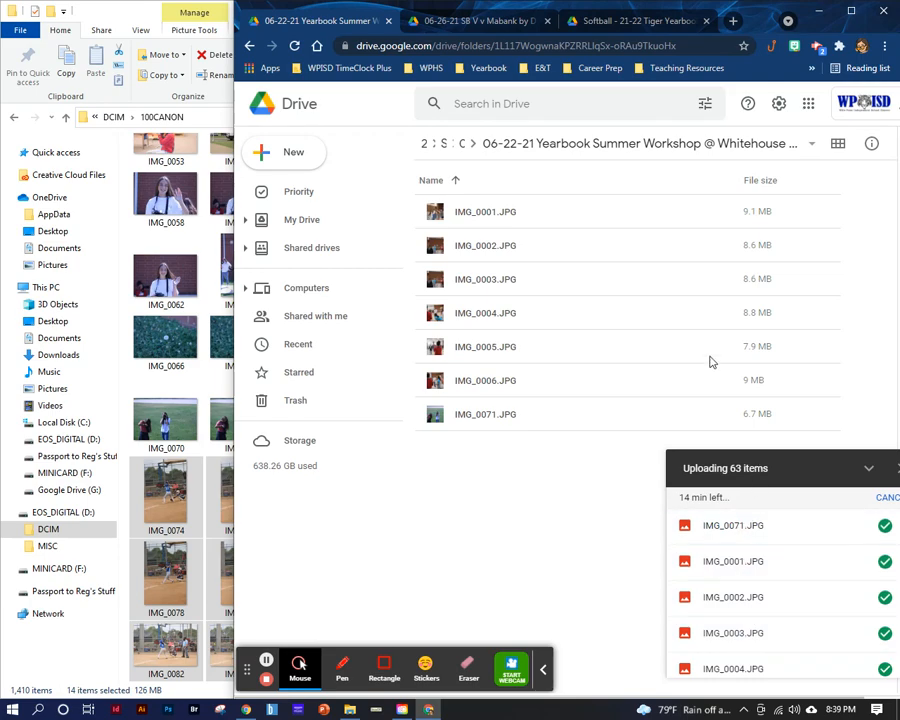
{"action": "left_click", "coordinate": [607, 22]}
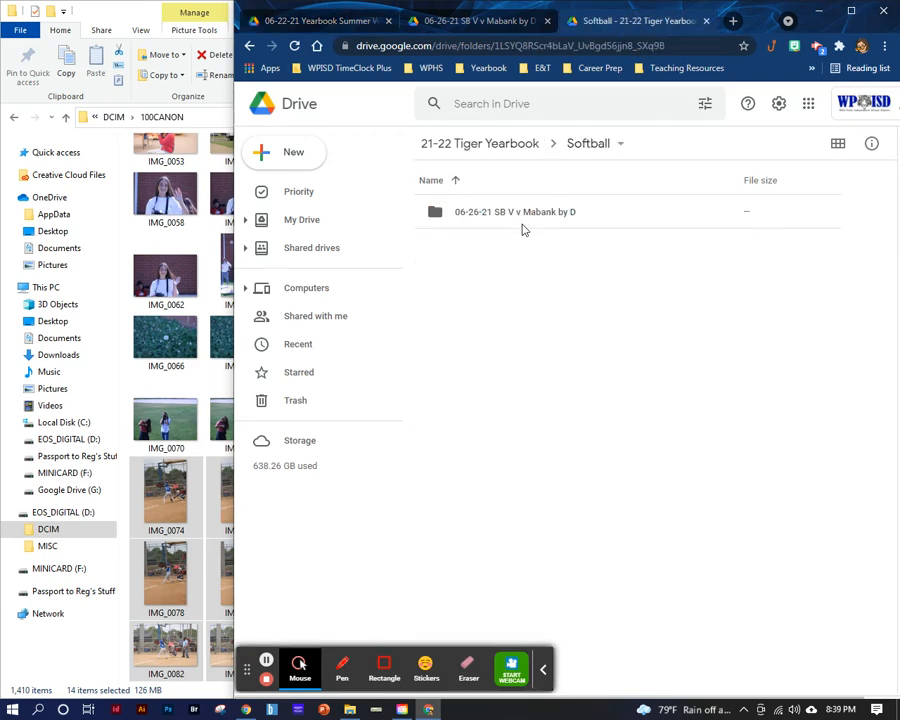
- Create a folder named "06-26-21 SB V v Athens" inside the Softball folder and open it
{"action": "left_click", "coordinate": [298, 160]}
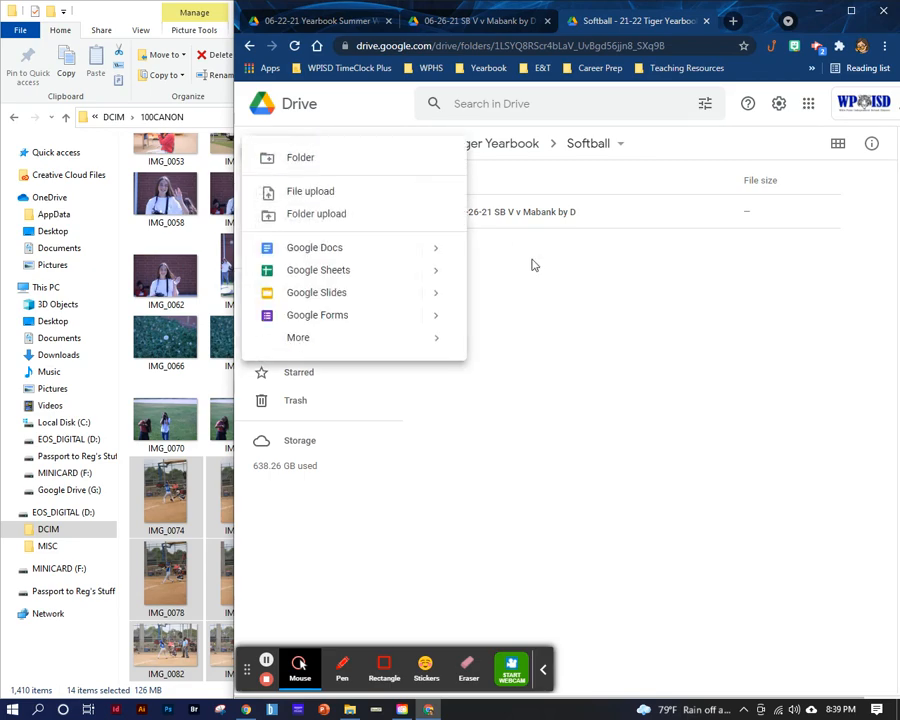
{"action": "left_click", "coordinate": [349, 168]}
{"action": "type", "text": "0"}
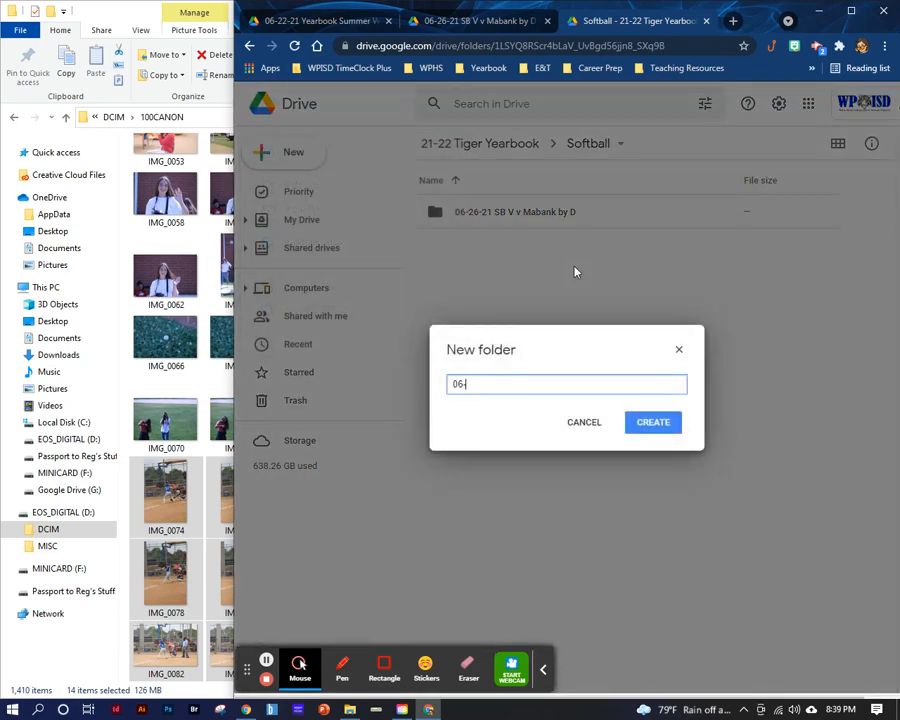
{"action": "type", "text": "6-26-21 SB V v"}
{"action": "type", "text": "Athens"}
{"action": "key", "text": "Return"}
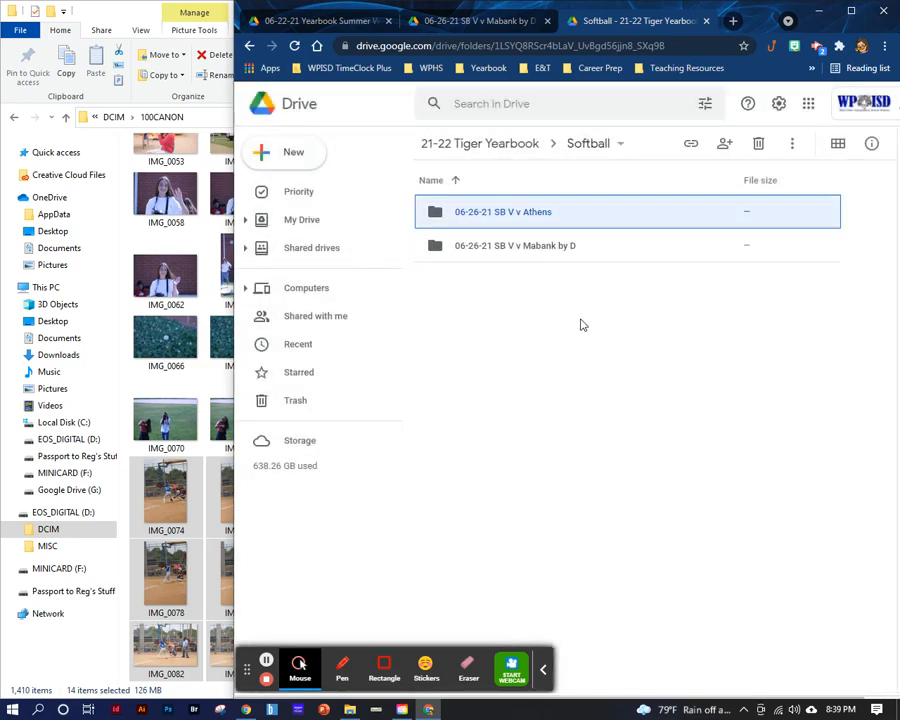
{"action": "double_click", "coordinate": [539, 213]}
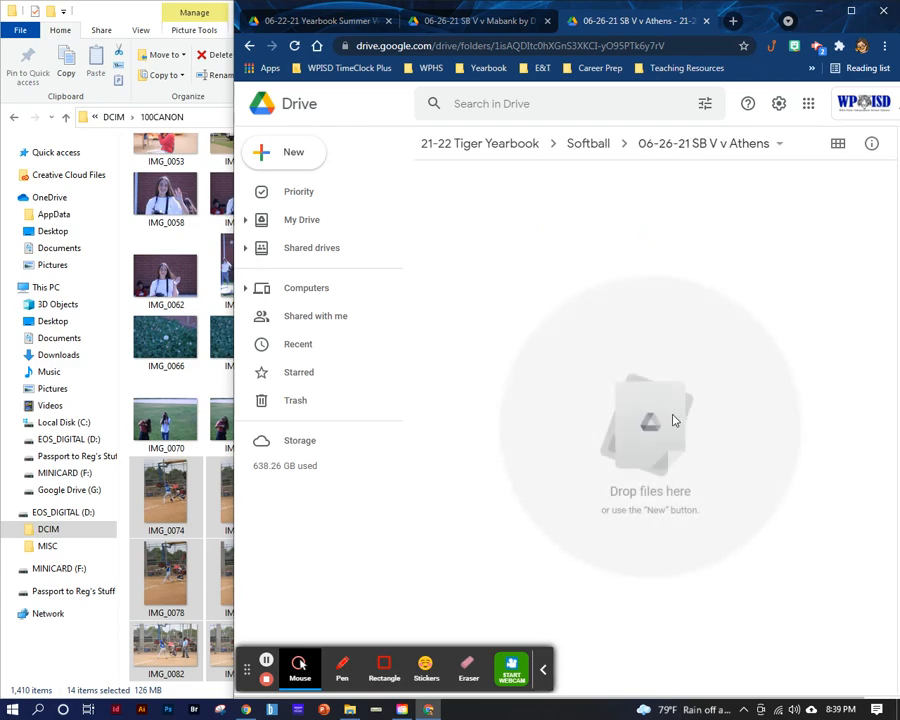
- Select the softball photos IMG_0538 through IMG_0553 in the 100CANON folder
{"action": "scroll", "coordinate": [174, 486], "scroll_direction": "down", "scroll_amount": 15}
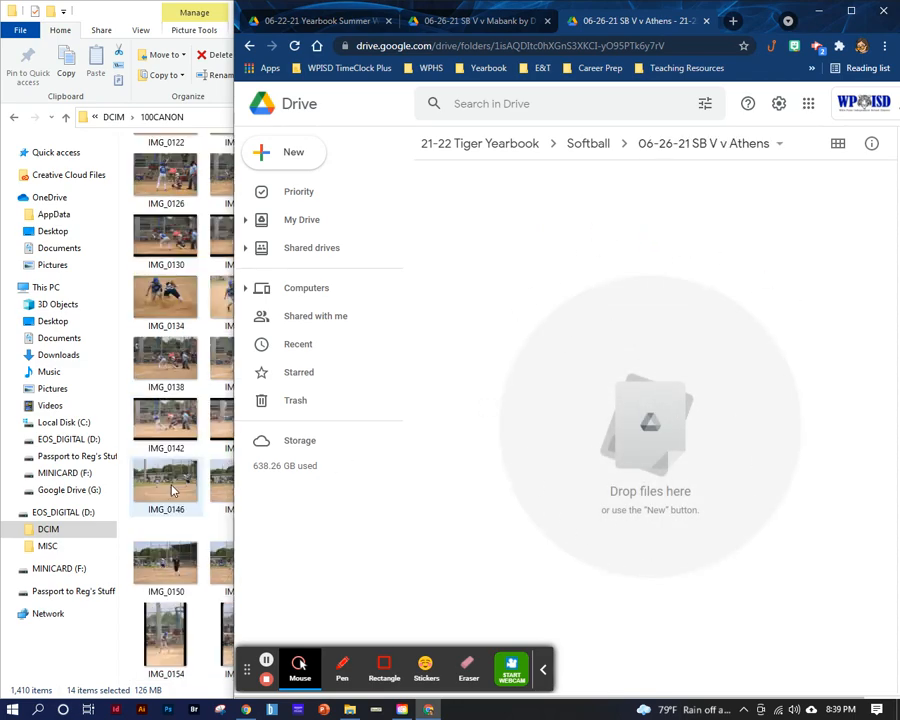
{"action": "scroll", "coordinate": [172, 490], "scroll_direction": "down", "scroll_amount": 20}
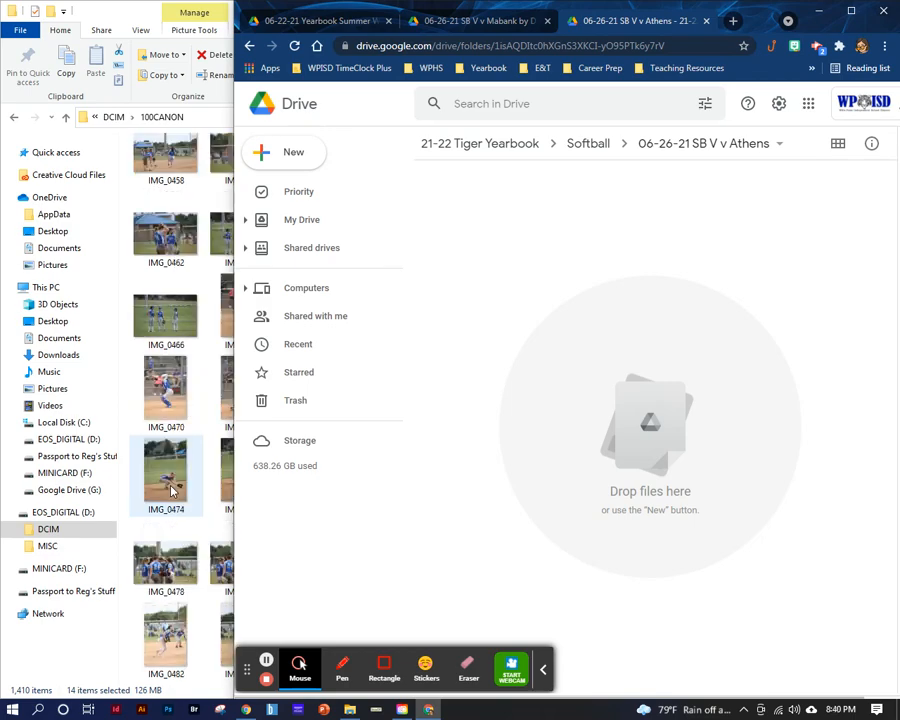
{"action": "left_click", "coordinate": [172, 490]}
{"action": "scroll", "coordinate": [195, 434], "scroll_direction": "down", "scroll_amount": 6}
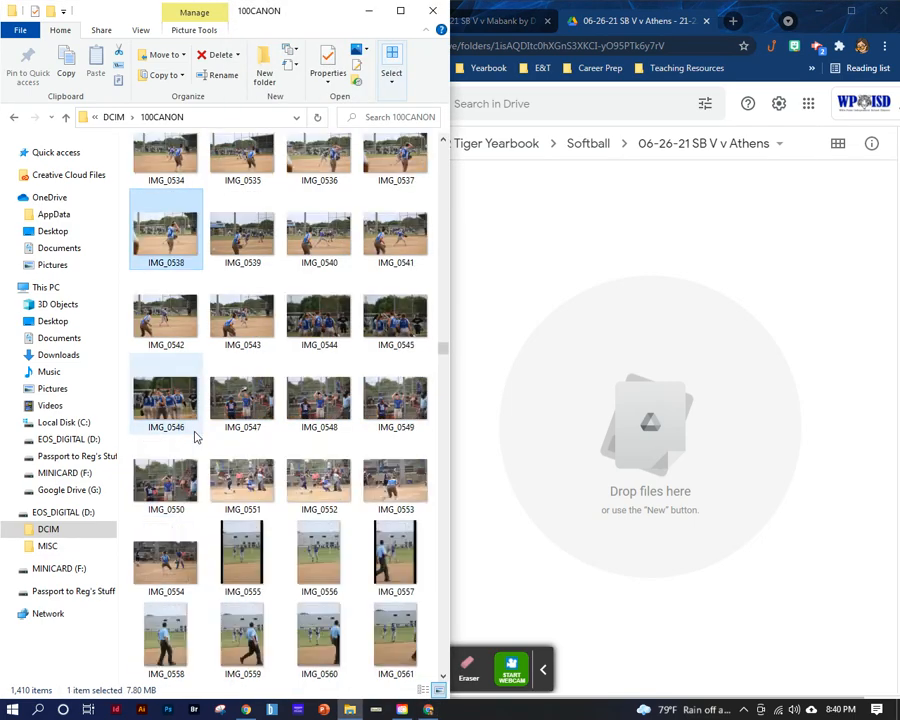
{"action": "left_click", "coordinate": [397, 566], "text": "shift"}
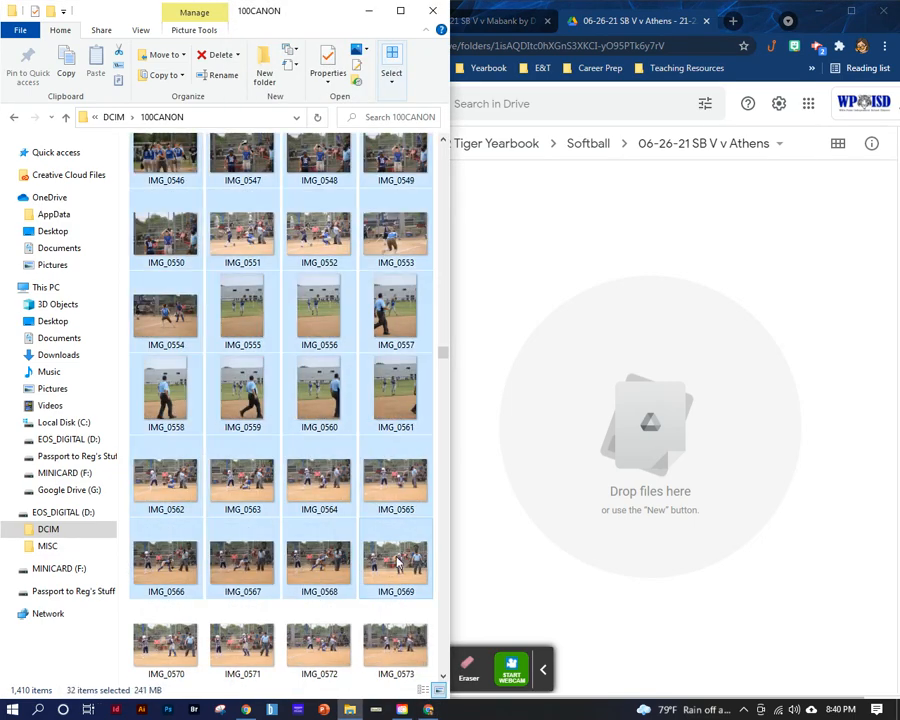
{"action": "scroll", "coordinate": [356, 410], "scroll_direction": "up", "scroll_amount": 4}
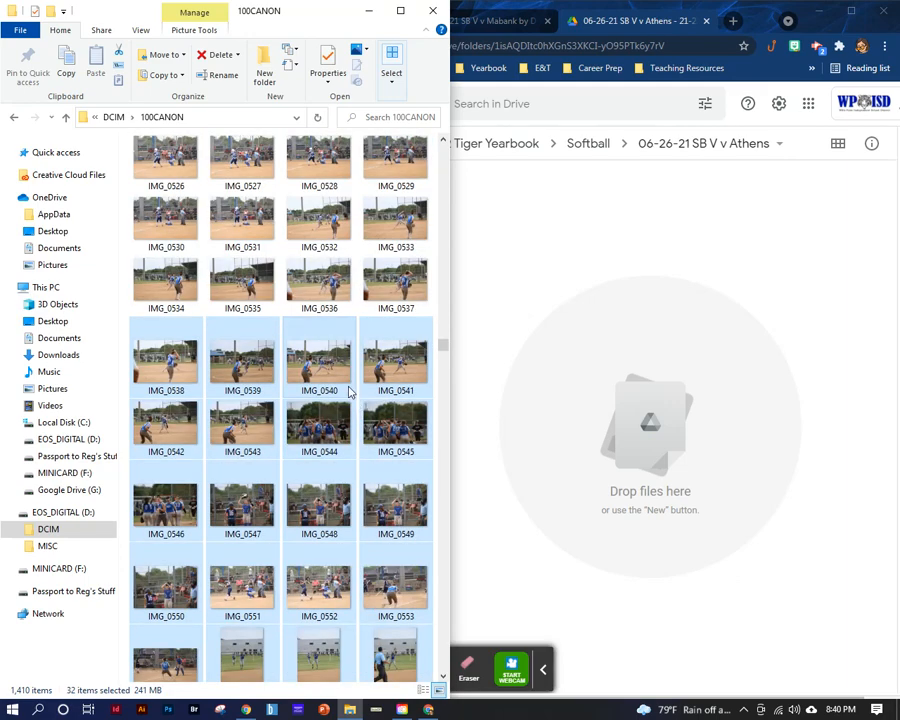
{"action": "left_click", "coordinate": [404, 558], "text": "shift"}
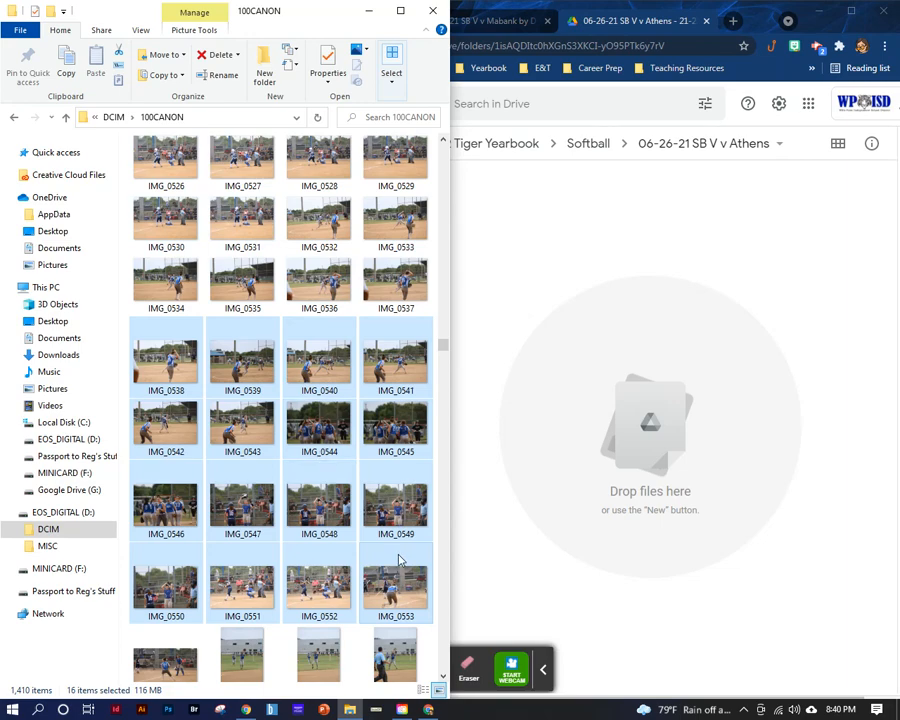
- Select the softball photos IMG_0666 through IMG_0673 in the 100CANON folder and upload them to the 06-26-21 SB V v Athens folder
{"action": "scroll", "coordinate": [385, 578], "scroll_direction": "down", "scroll_amount": 2}
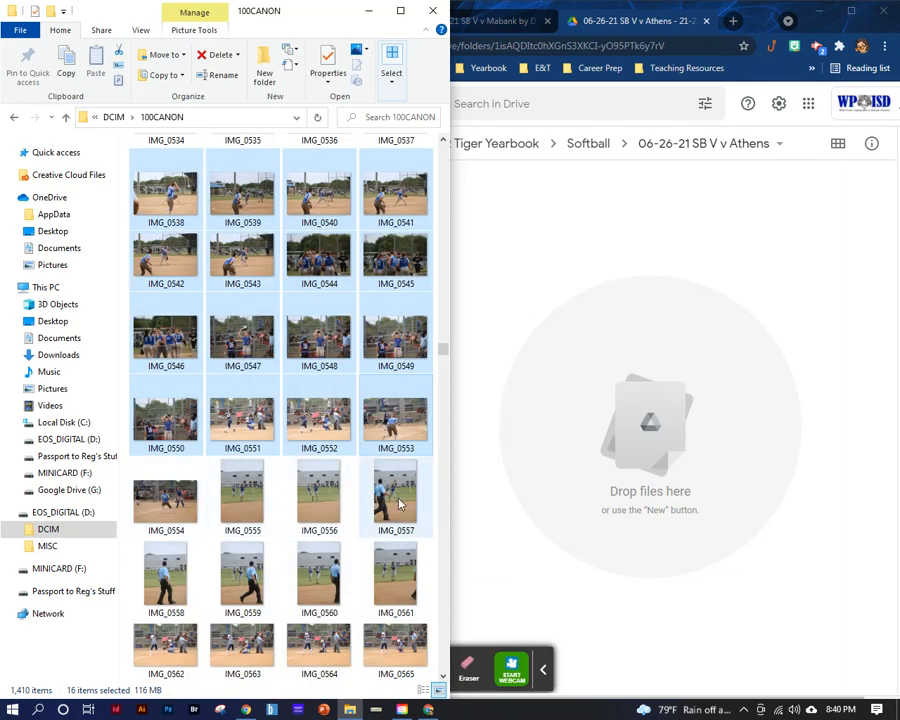
{"action": "scroll", "coordinate": [269, 530], "scroll_direction": "down", "scroll_amount": 3}
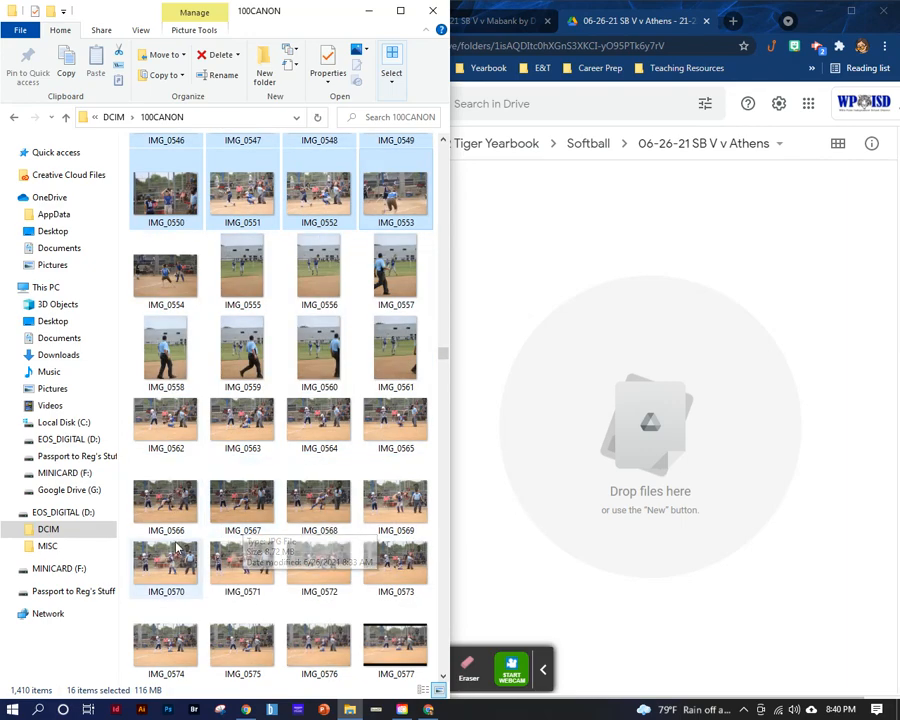
{"action": "scroll", "coordinate": [222, 530], "scroll_direction": "down", "scroll_amount": 7}
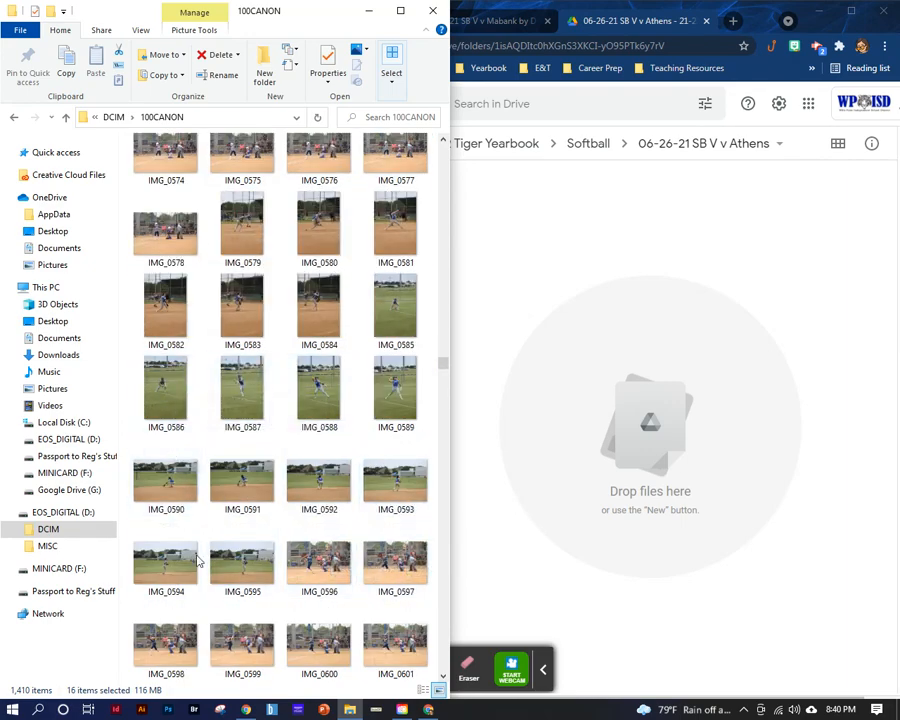
{"action": "scroll", "coordinate": [350, 508], "scroll_direction": "down", "scroll_amount": 10}
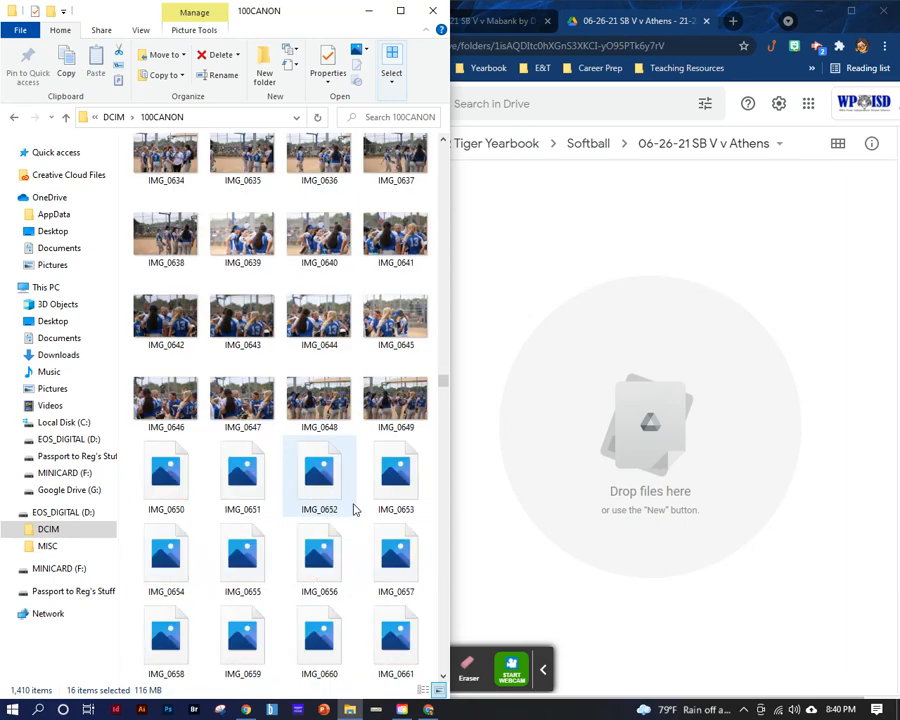
{"action": "scroll", "coordinate": [352, 506], "scroll_direction": "down", "scroll_amount": 5}
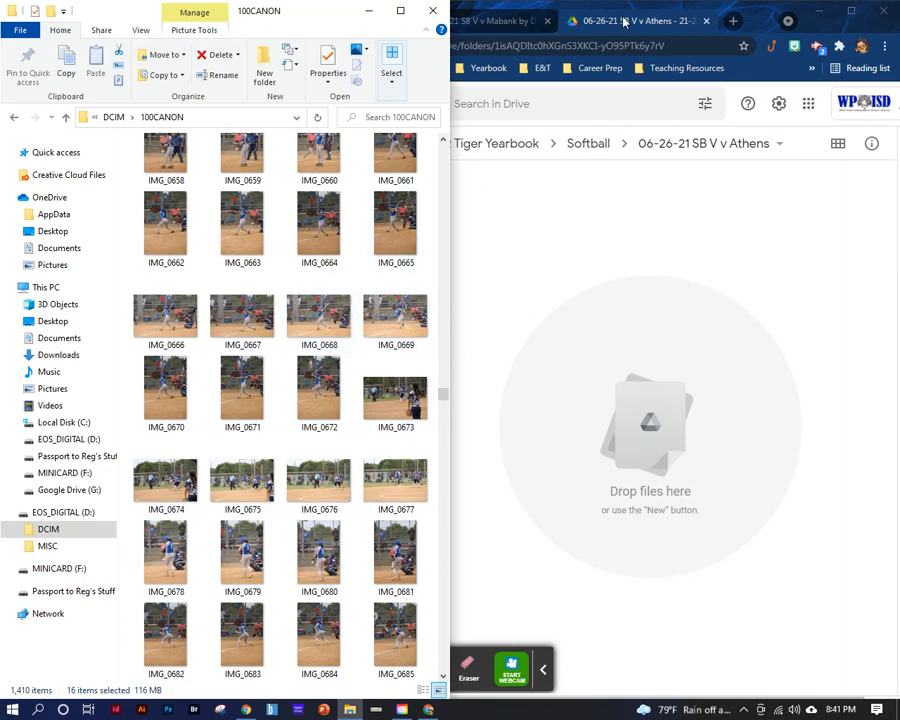
{"action": "left_click", "coordinate": [163, 313]}
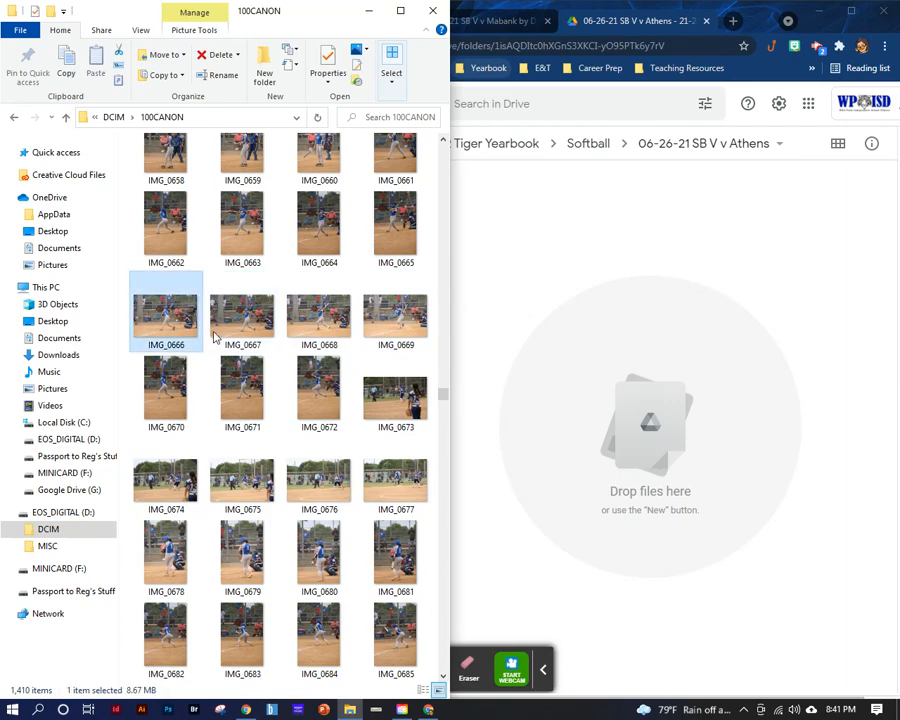
{"action": "left_click", "coordinate": [410, 462], "text": "shift"}
{"action": "left_click", "coordinate": [405, 410], "text": "shift"}
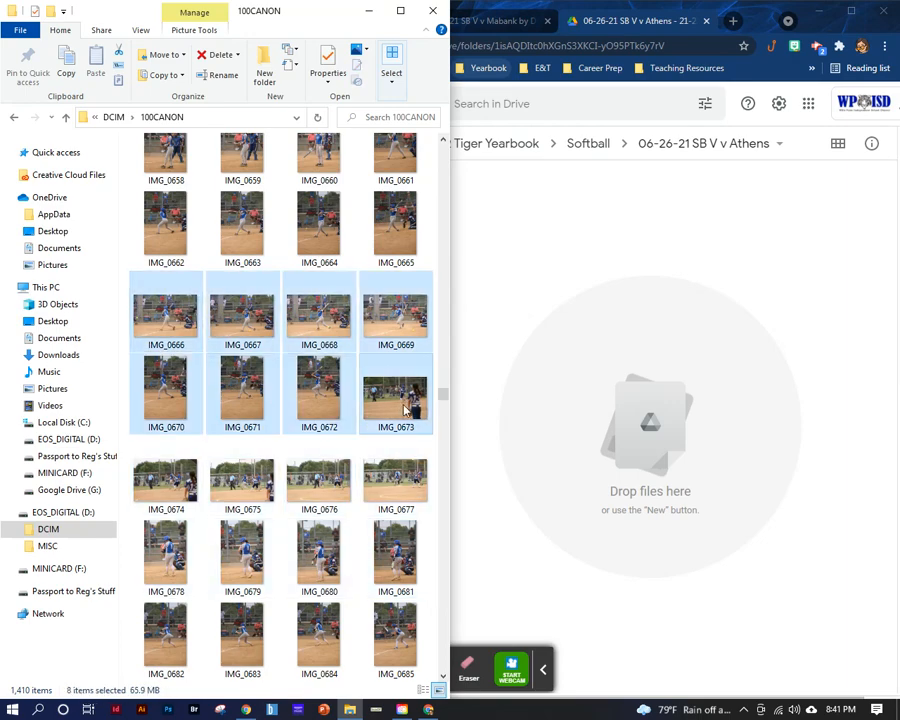
{"action": "left_click_drag", "start_coordinate": [168, 315], "coordinate": [652, 457]}
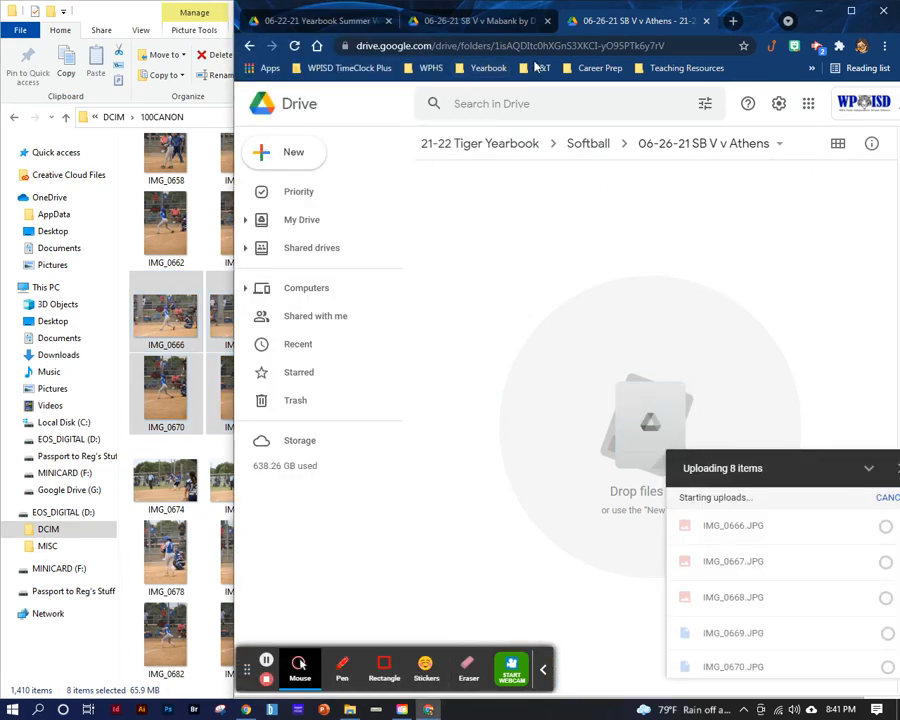
- Check the upload progress of the Mabank, Yearbook Summer Workshop and Athens folders
{"action": "left_click", "coordinate": [482, 21]}
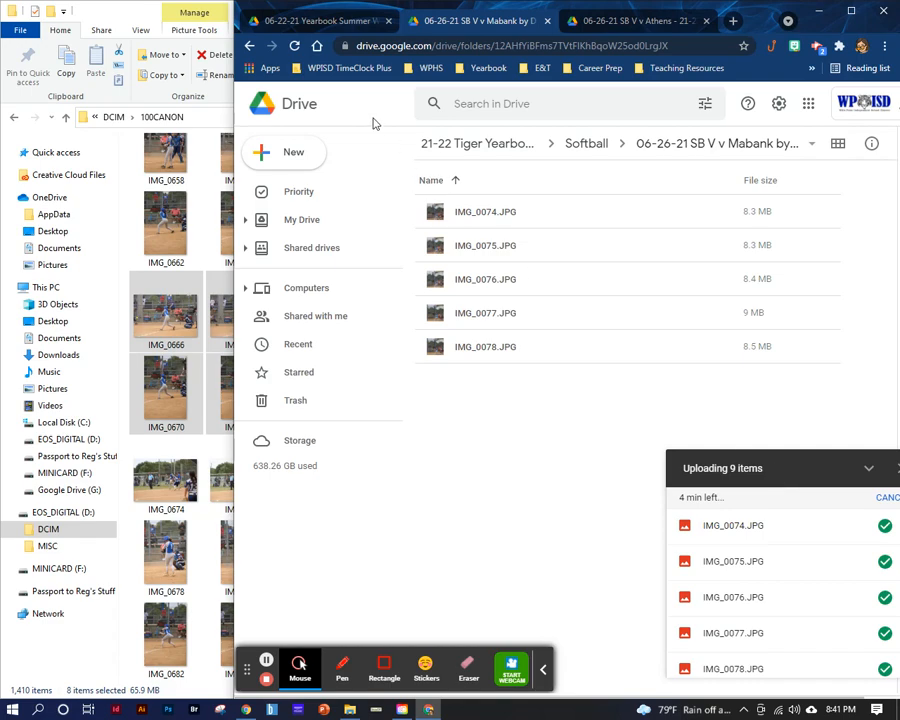
{"action": "left_click", "coordinate": [312, 21]}
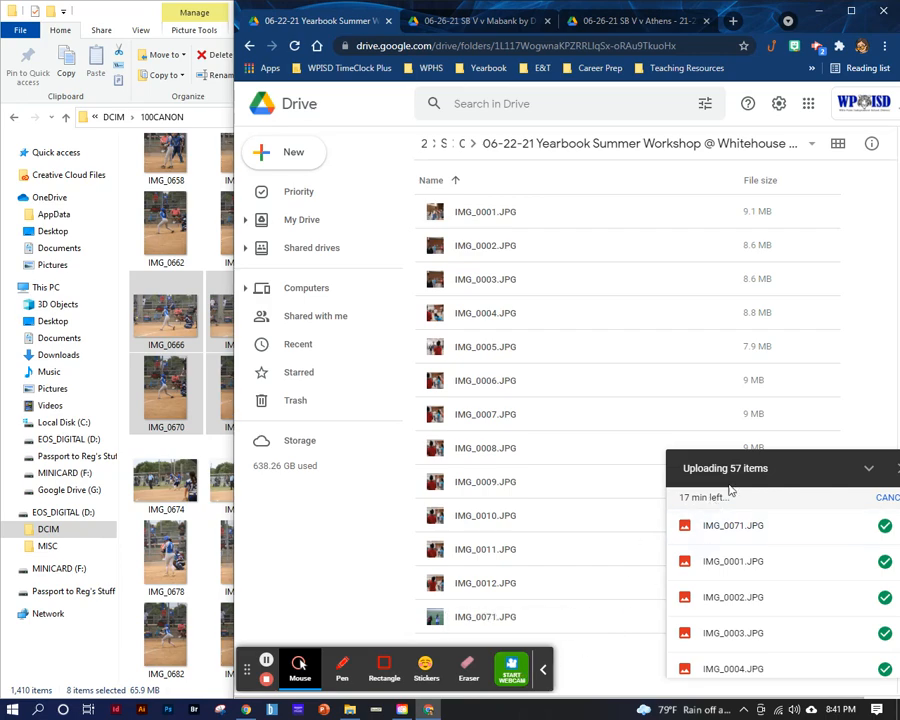
{"action": "left_click", "coordinate": [470, 20]}
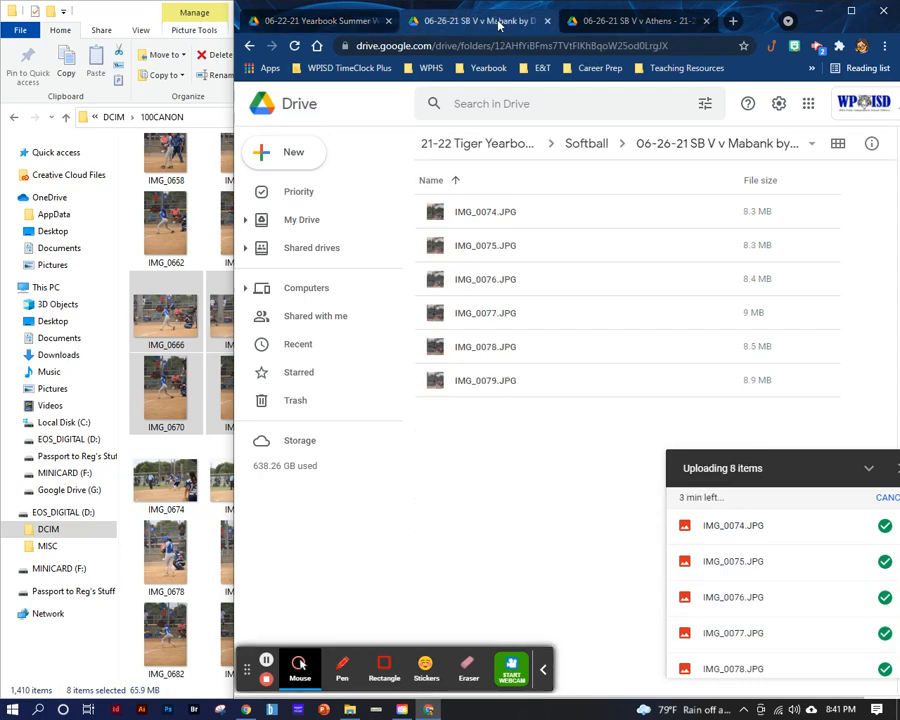
{"action": "left_click", "coordinate": [641, 22]}
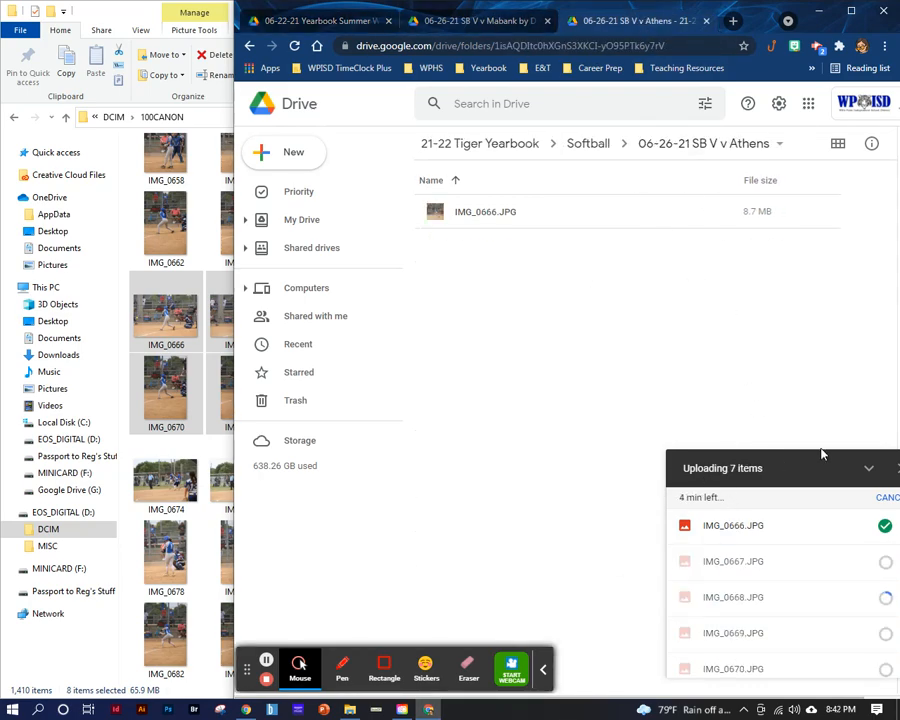
- Cancel the remaining uploads to the Athens folder and close its browser tab, leaving the site
{"action": "left_click", "coordinate": [885, 497]}
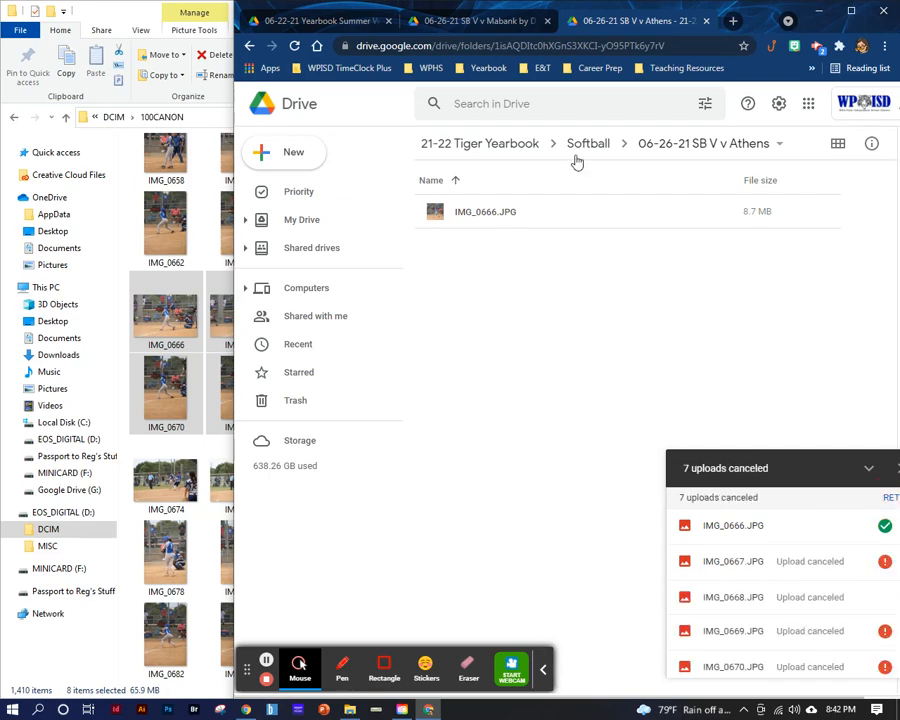
{"action": "left_click", "coordinate": [706, 21]}
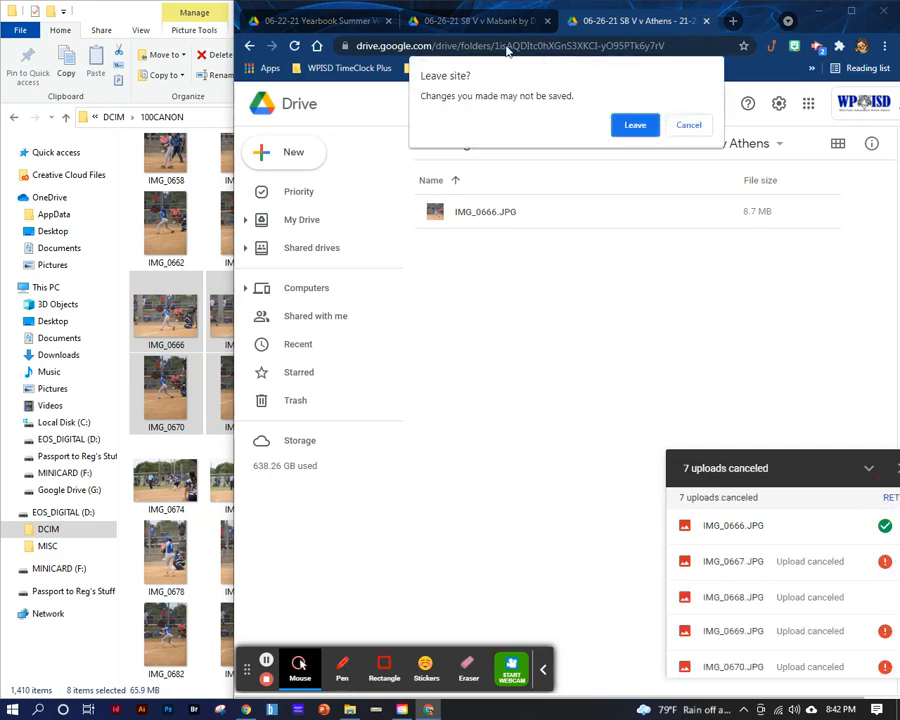
{"action": "left_click", "coordinate": [636, 126]}
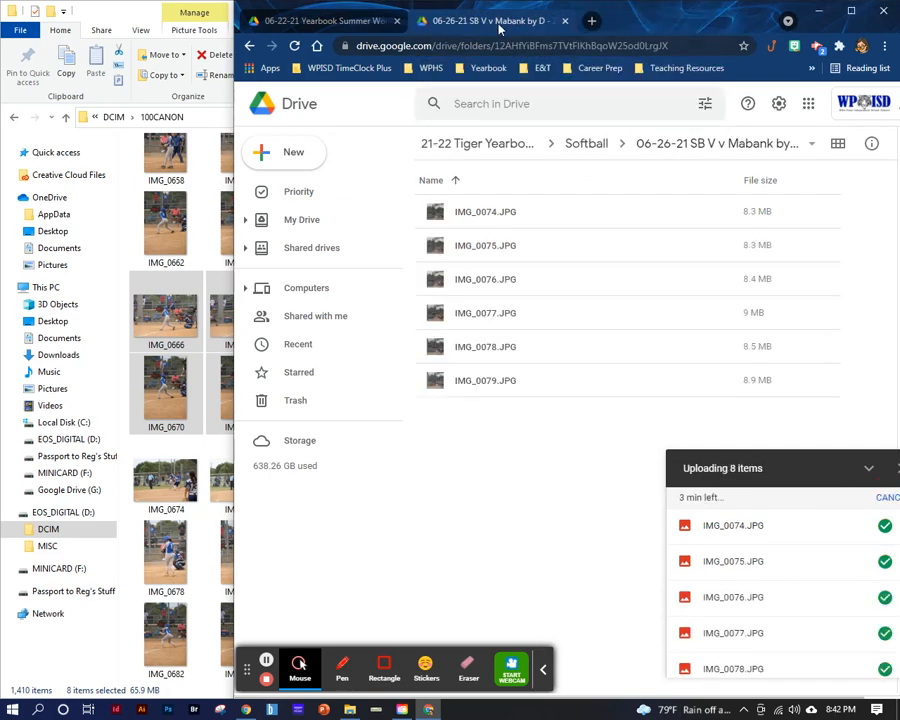
- Cancel the remaining uploads to the Mabank folder and close its browser tab, leaving the site
{"action": "left_click", "coordinate": [887, 499]}
{"action": "left_click", "coordinate": [888, 467]}
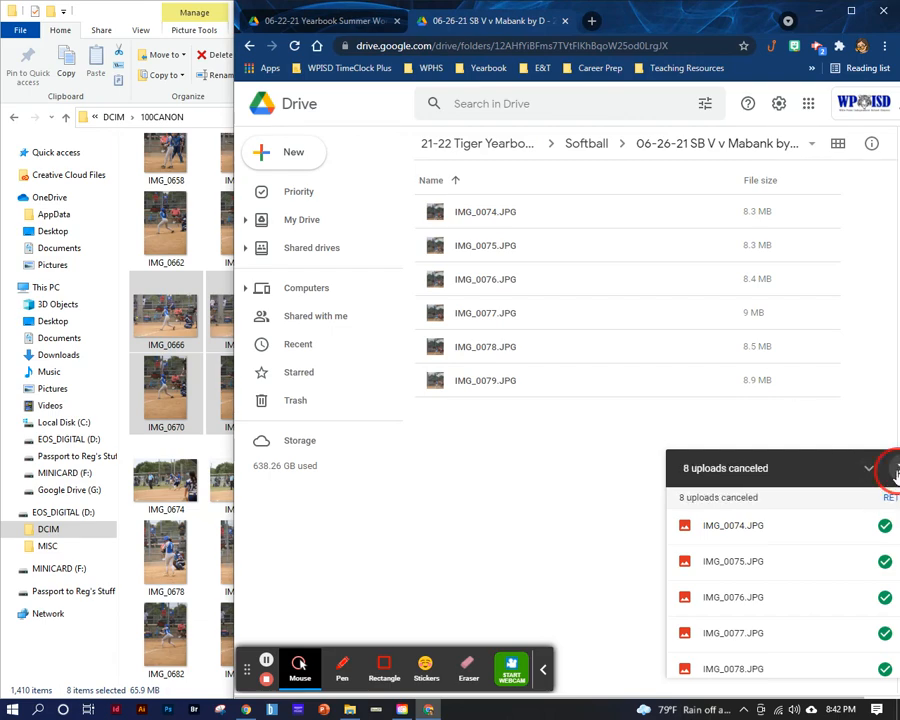
{"action": "left_click", "coordinate": [396, 21]}
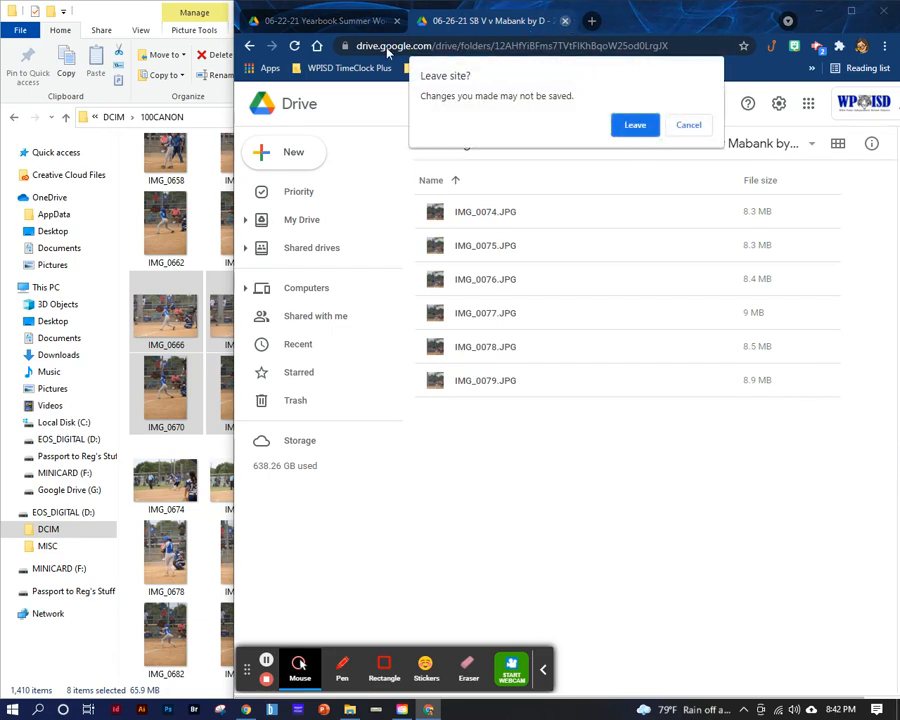
{"action": "left_click", "coordinate": [630, 128]}
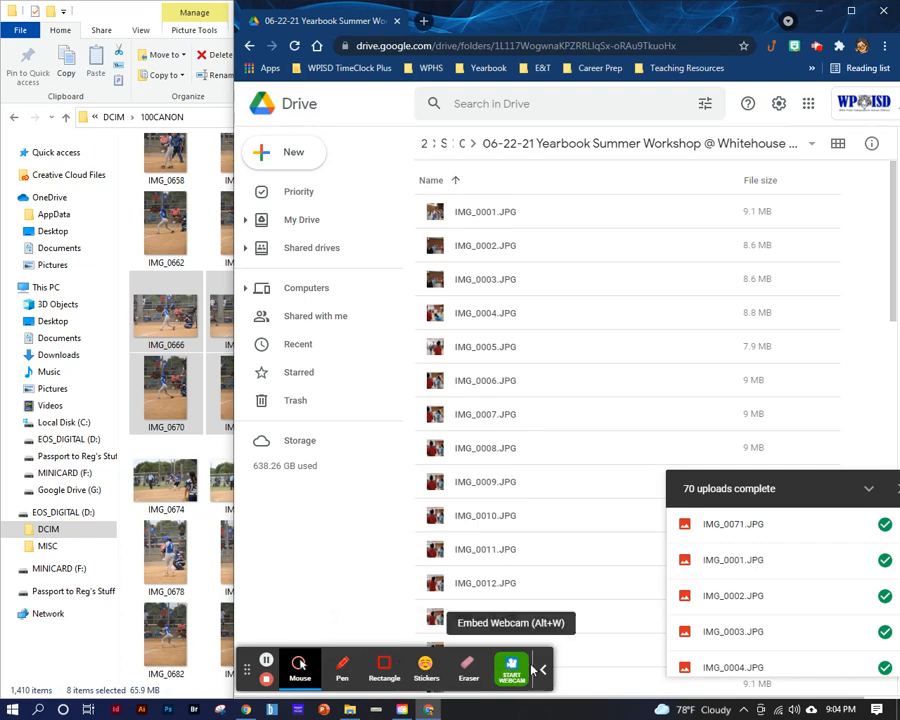
{"action": "left_click", "coordinate": [540, 675]}
{"action": "double_click", "coordinate": [538, 676]}
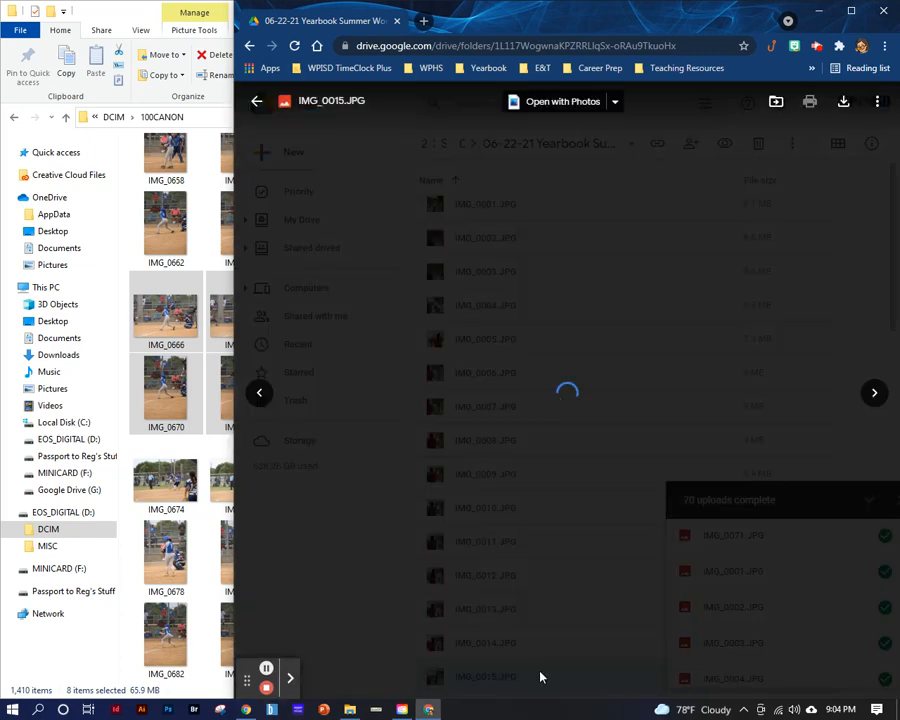
{"action": "left_click", "coordinate": [819, 163]}
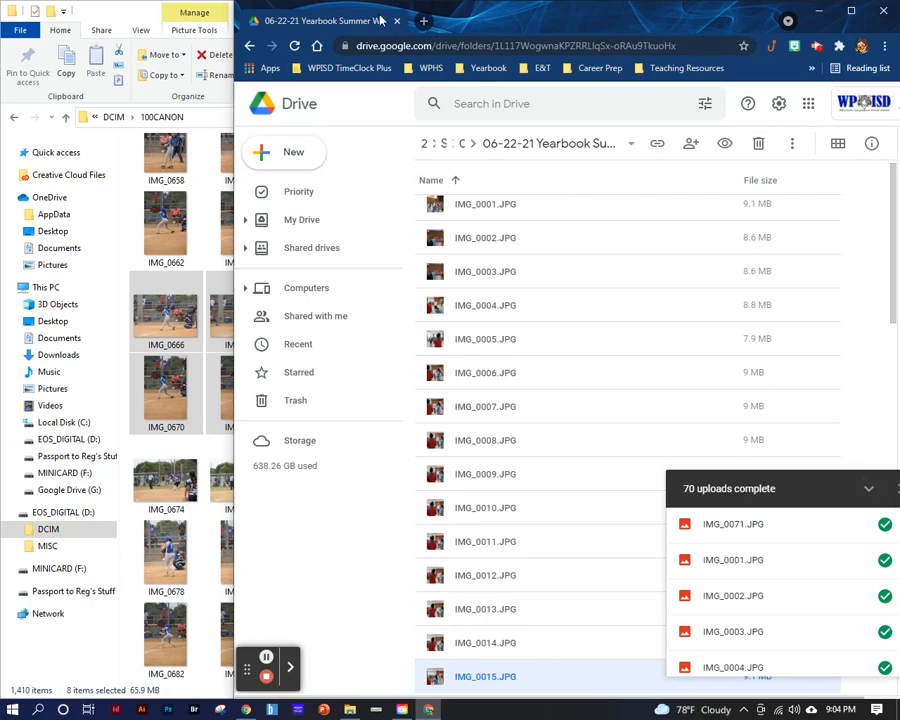
- Move the browser window with the Yearbook Summer Workshop folder sideways so its full width fits on the screen
{"action": "left_click_drag", "start_coordinate": [481, 17], "coordinate": [381, 17]}
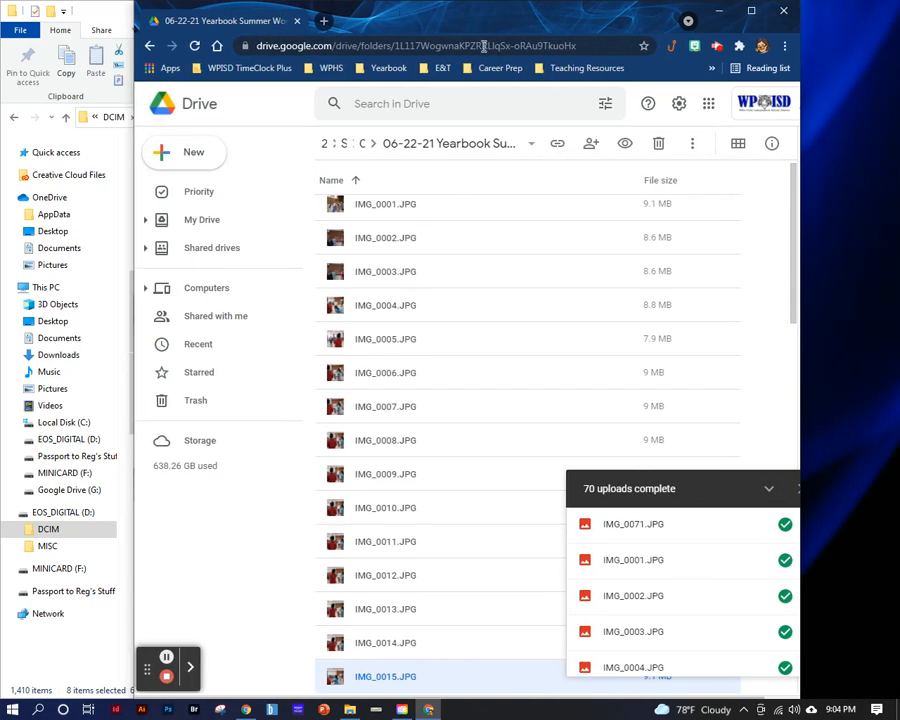